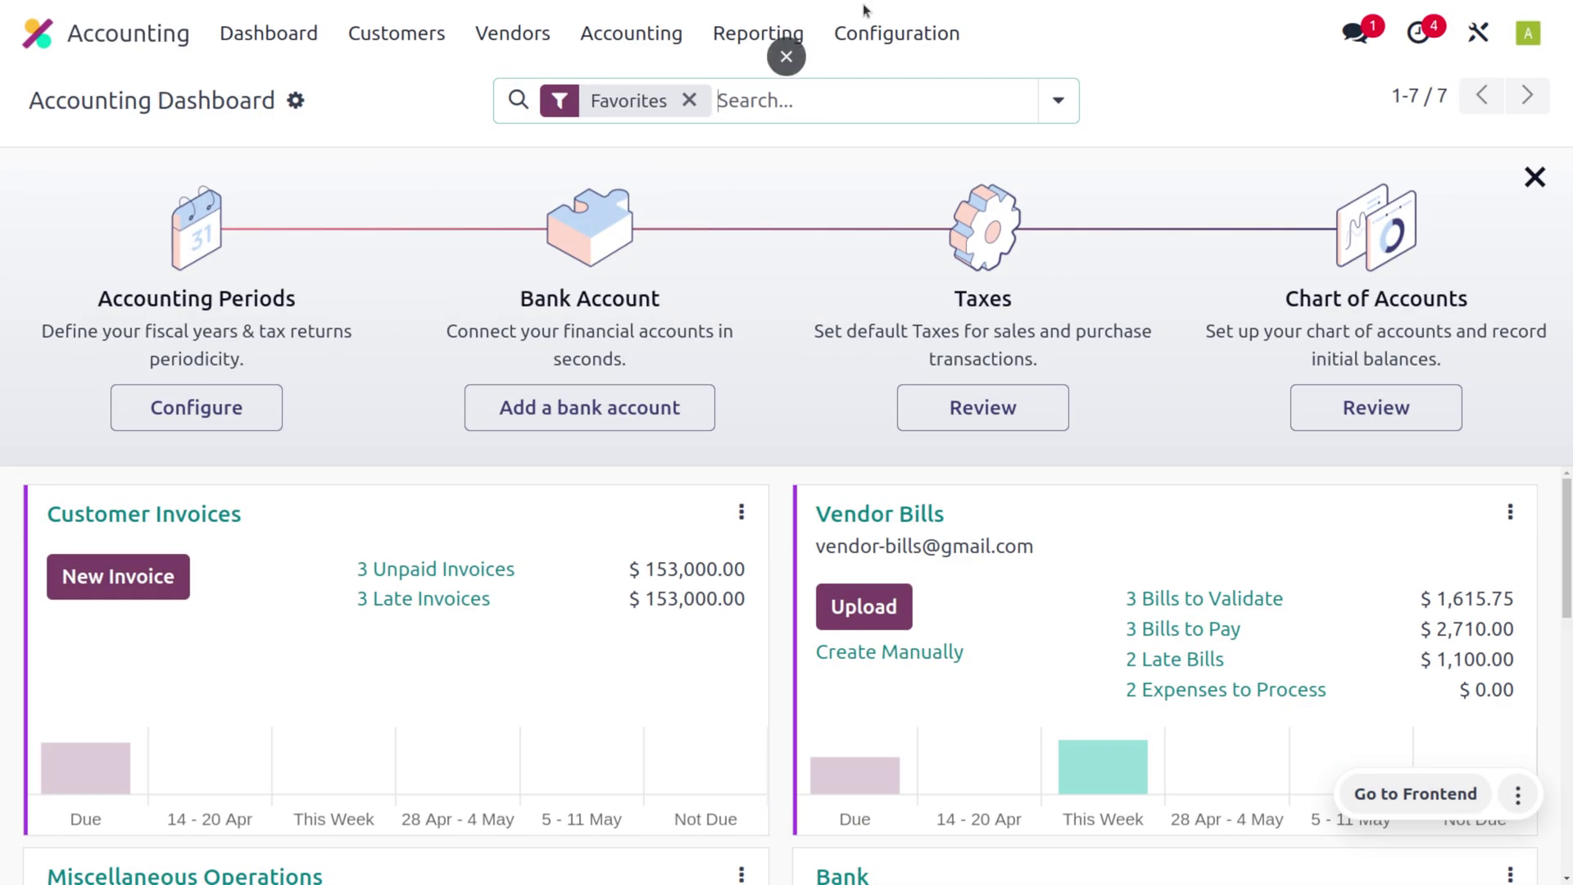
Confirm Predict vendor bill product is enabled in Accounting settings, then open the Vendors menu
left_click(896, 33)
left_click(949, 90)
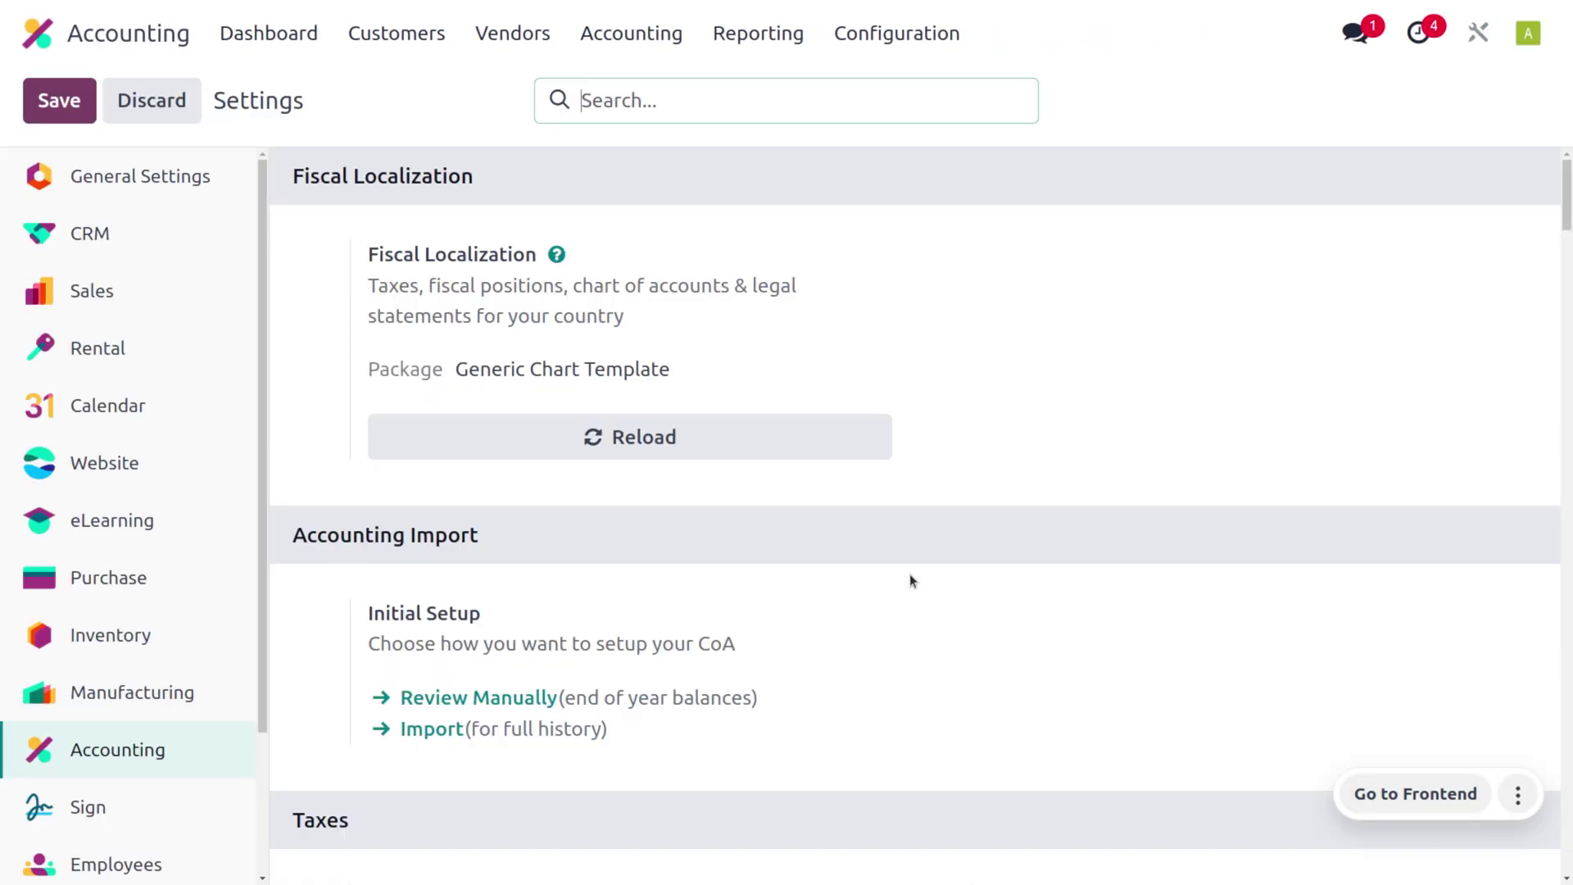
scroll(911, 580, "down", 8)
scroll(911, 580, "down", 4)
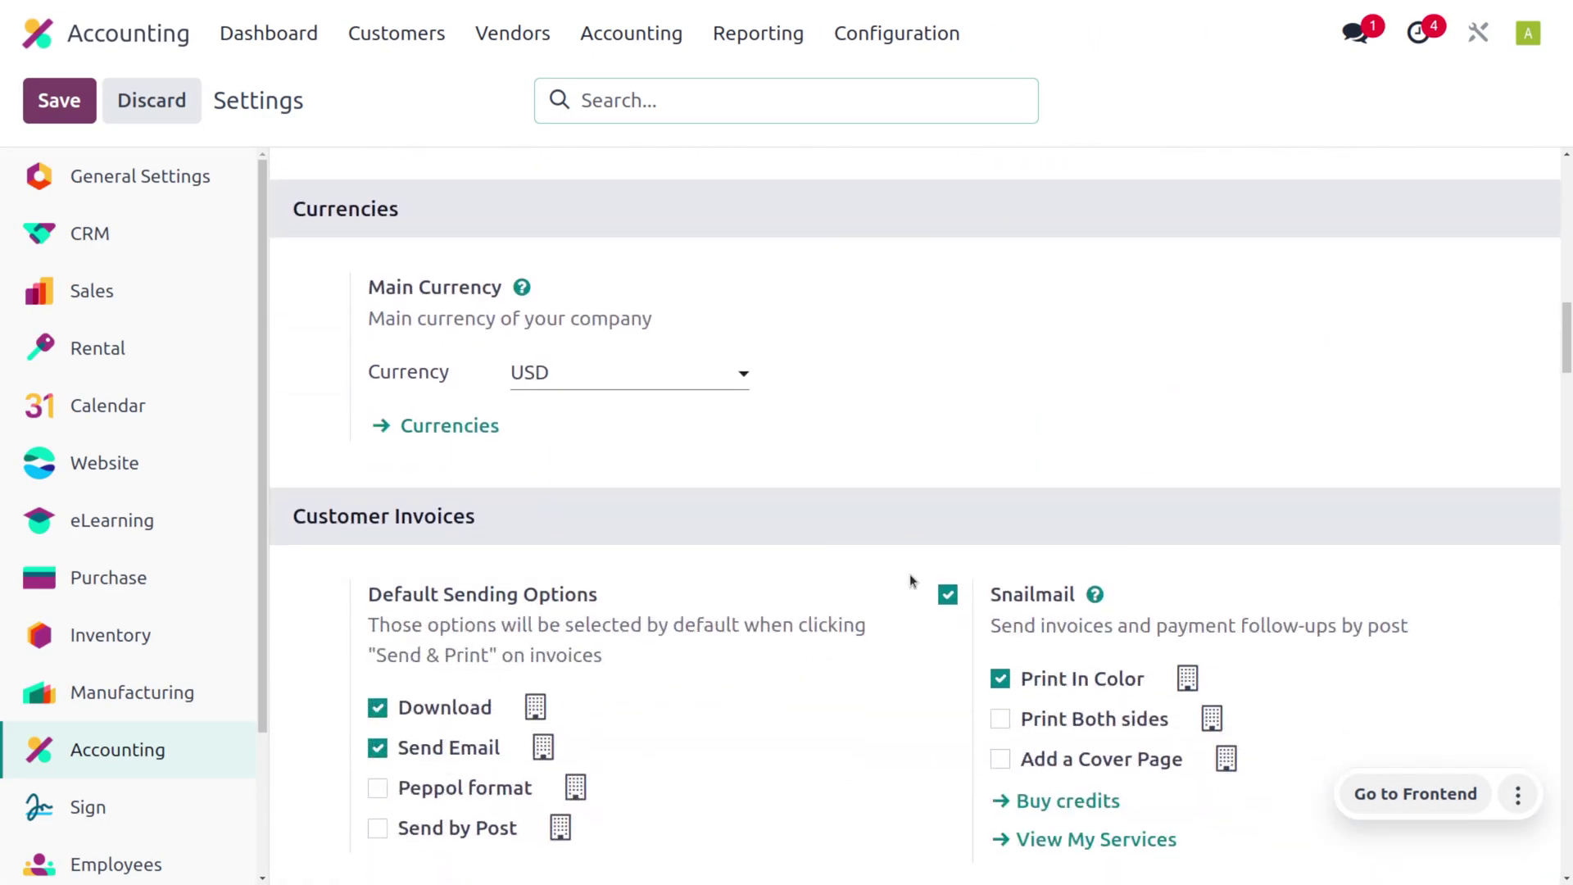
scroll(909, 580, "down", 4)
scroll(910, 580, "down", 3)
scroll(910, 580, "down", 4)
scroll(910, 581, "down", 1)
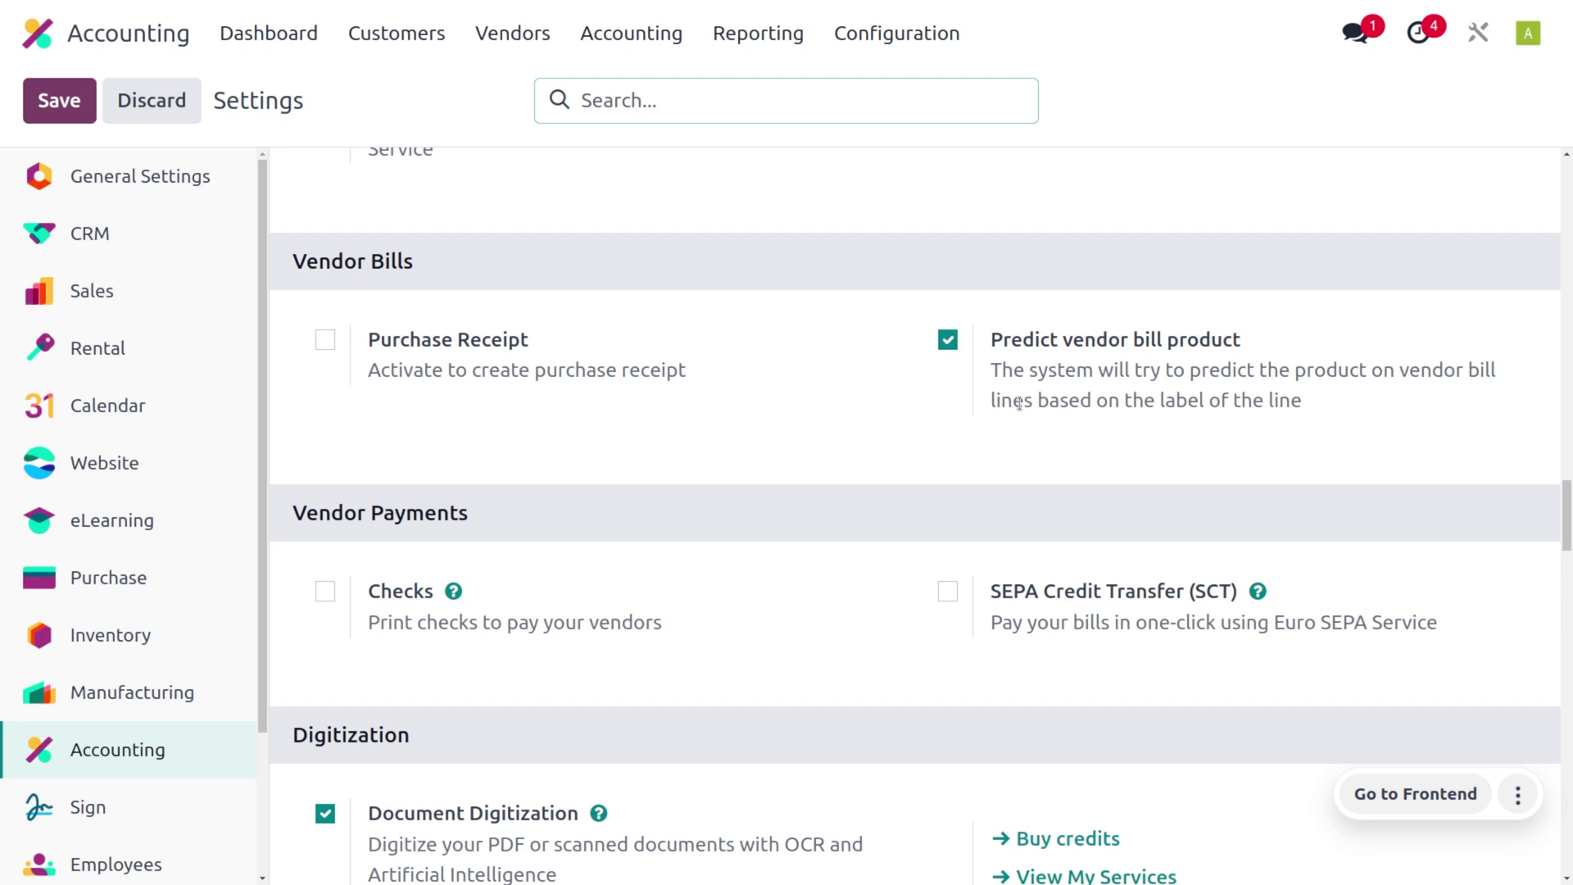
left_click(492, 36)
left_click(585, 95)
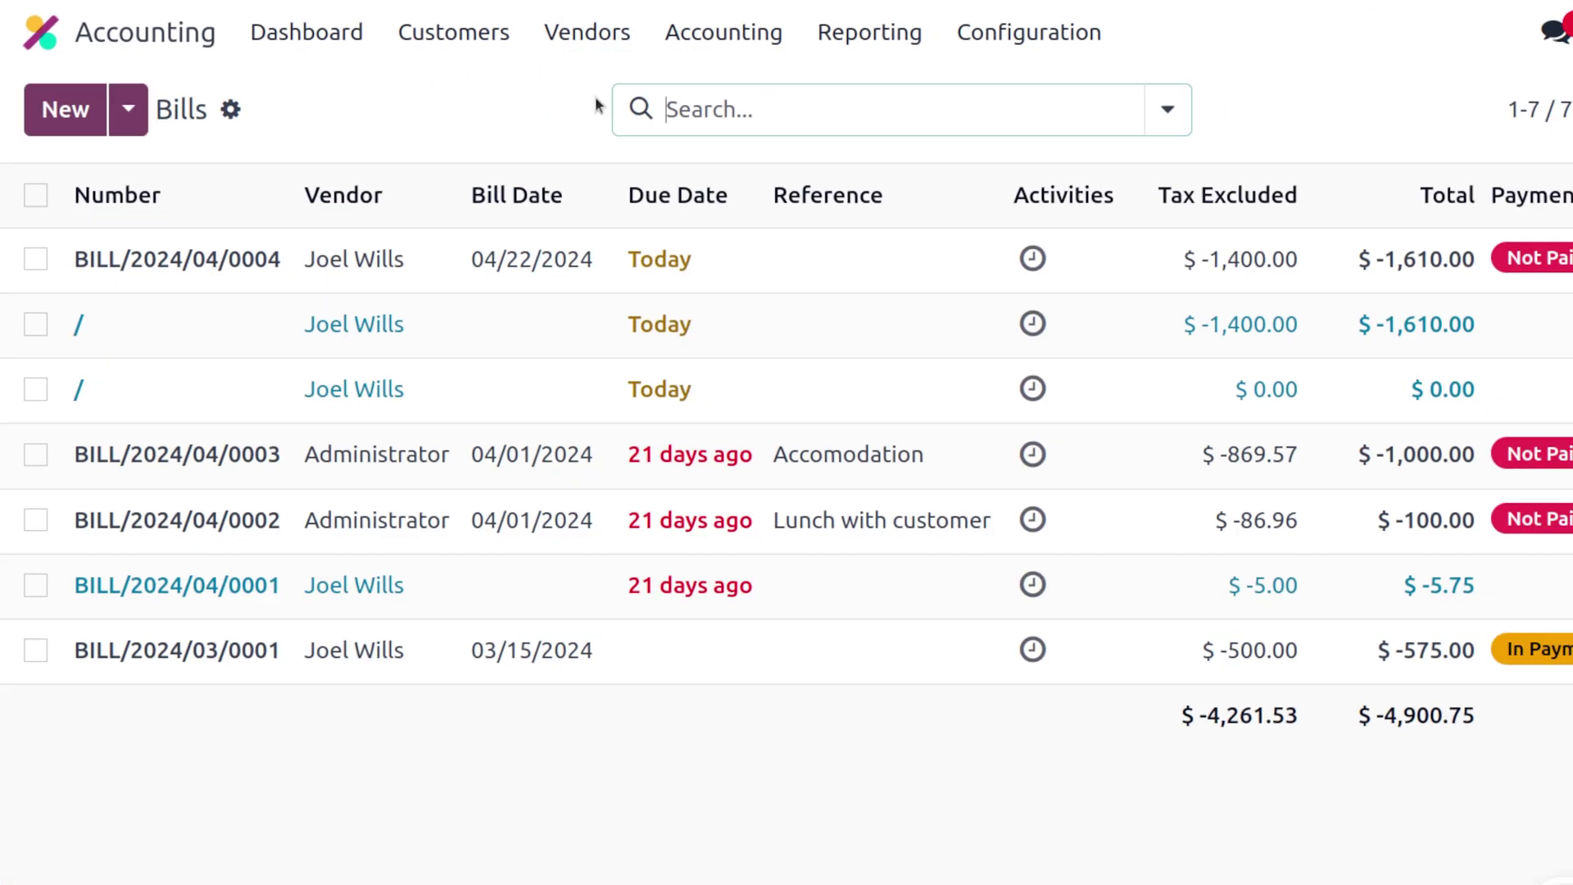
left_click(64, 101)
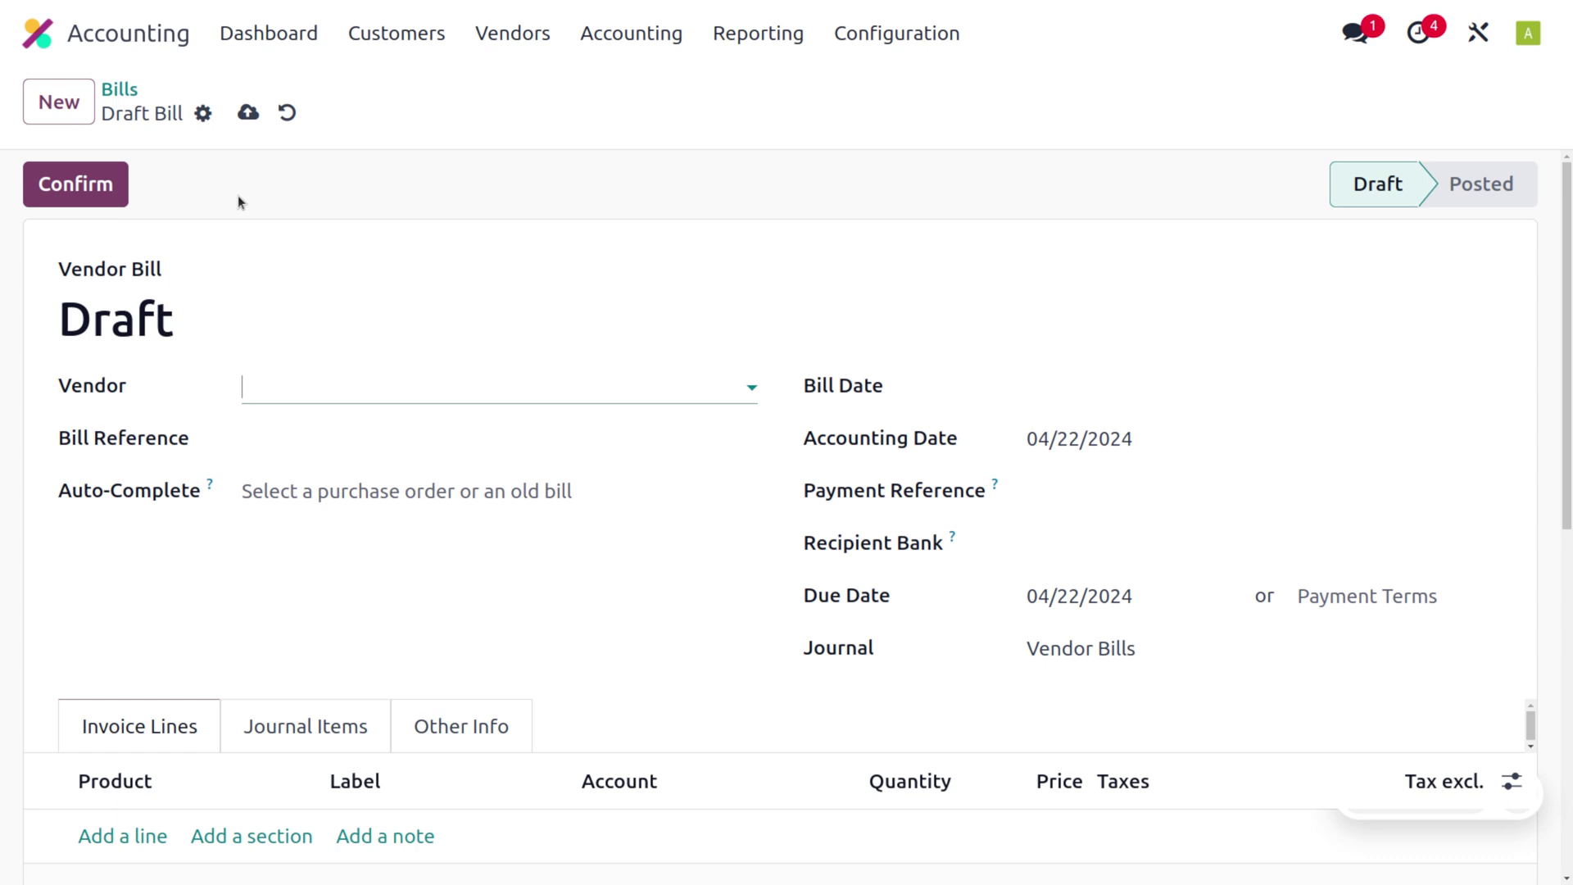
left_click(1113, 403)
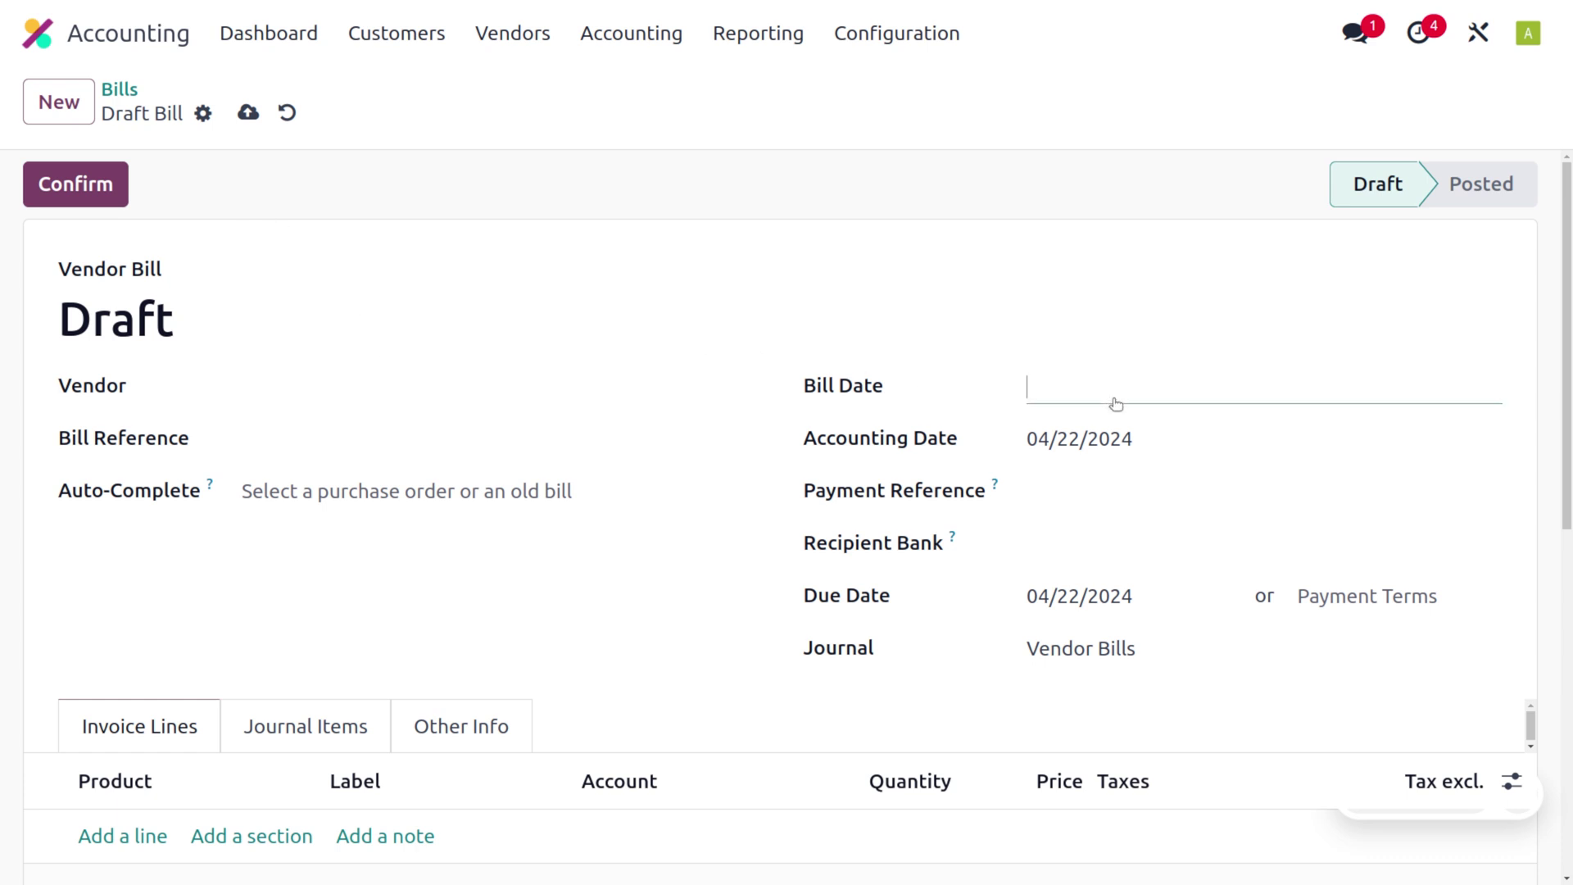
left_click(611, 480)
type("04/22/2024")
left_click(356, 391)
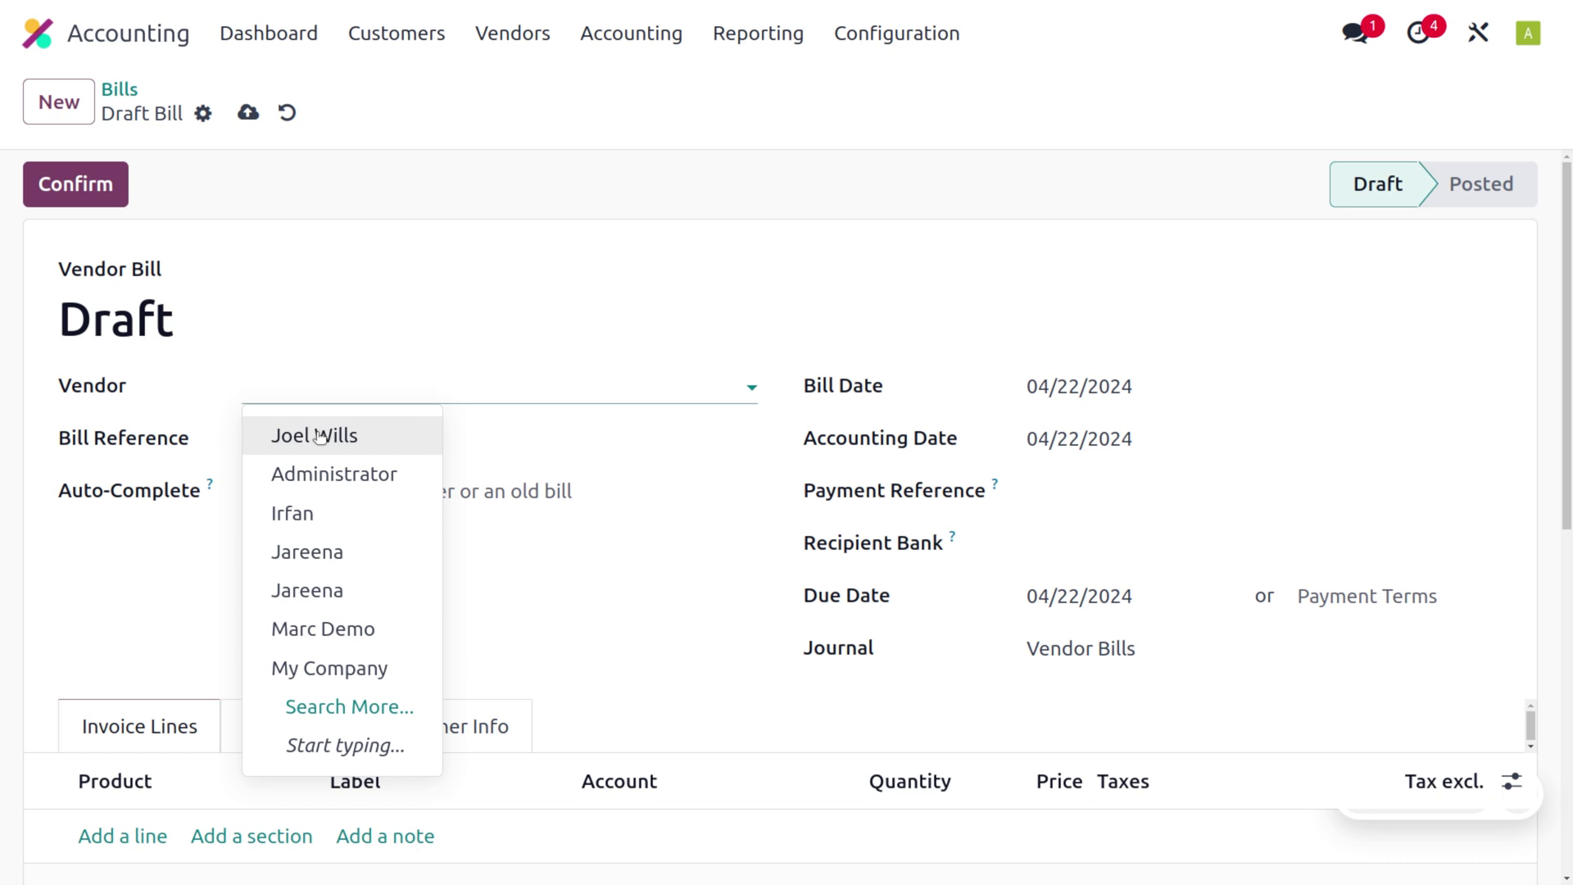
left_click(318, 436)
scroll(516, 495, "down", 1)
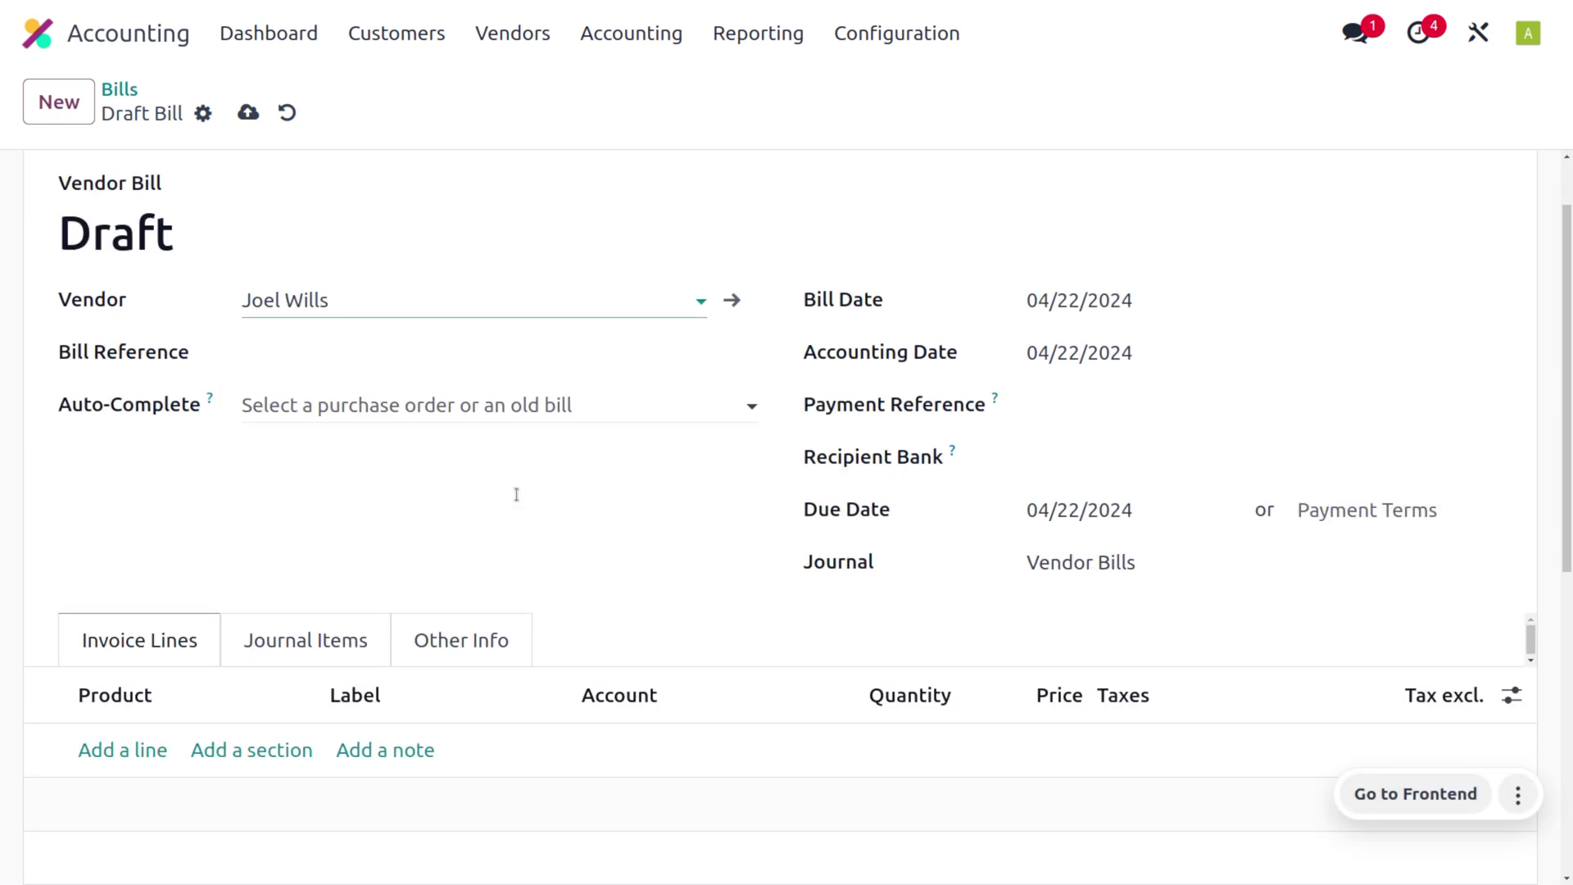
scroll(516, 493, "down", 2)
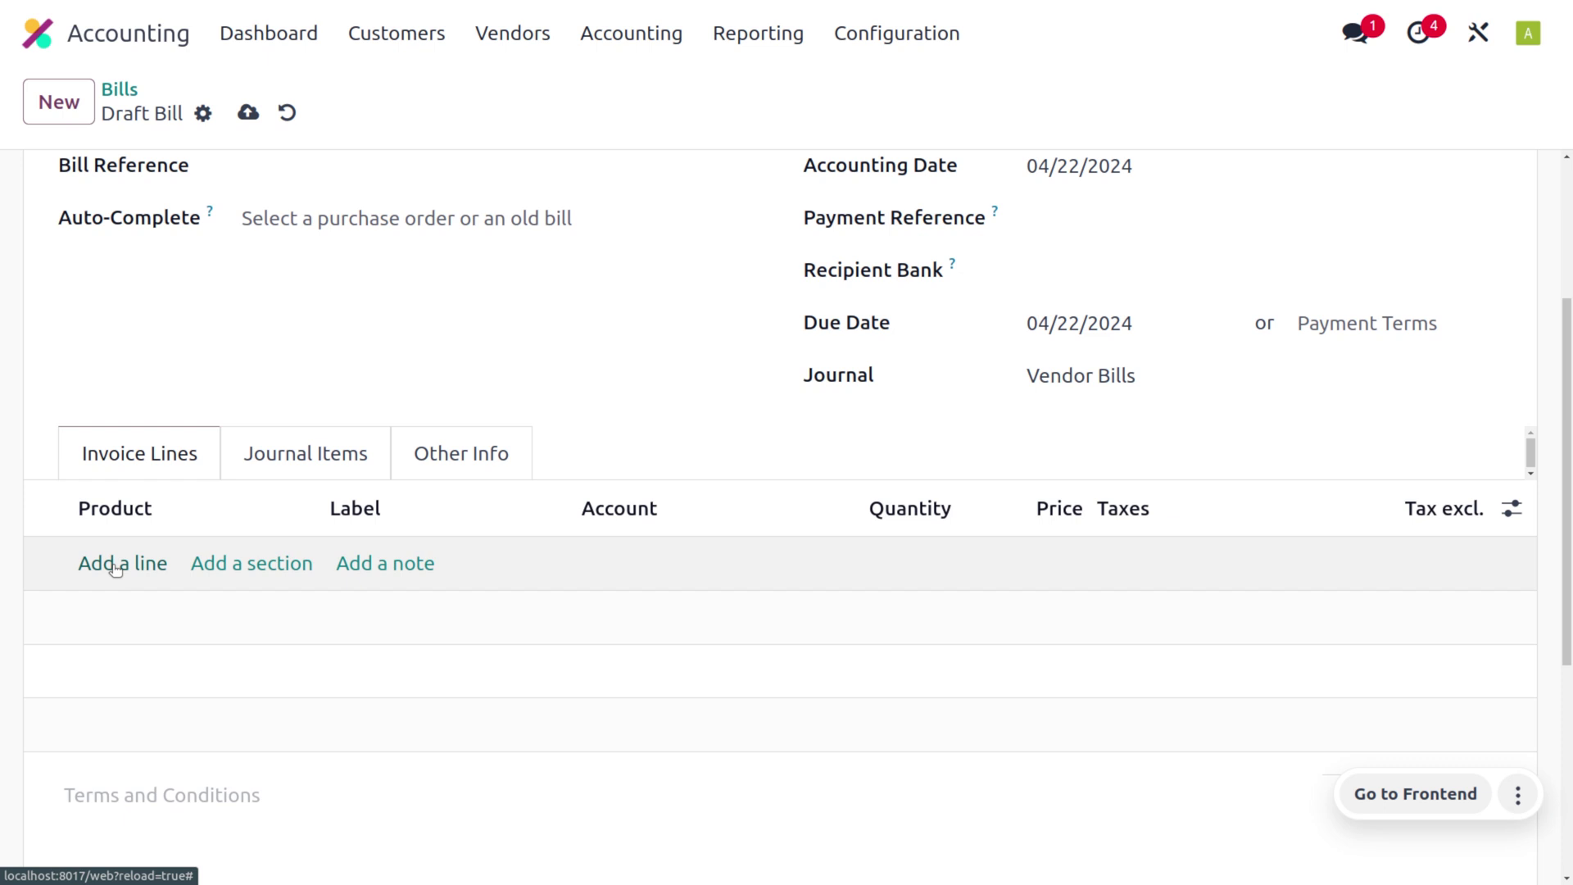
Add Whiteboard Pen and Corner Desk Right Sit product lines to the bill
left_click(116, 566)
left_click(116, 564)
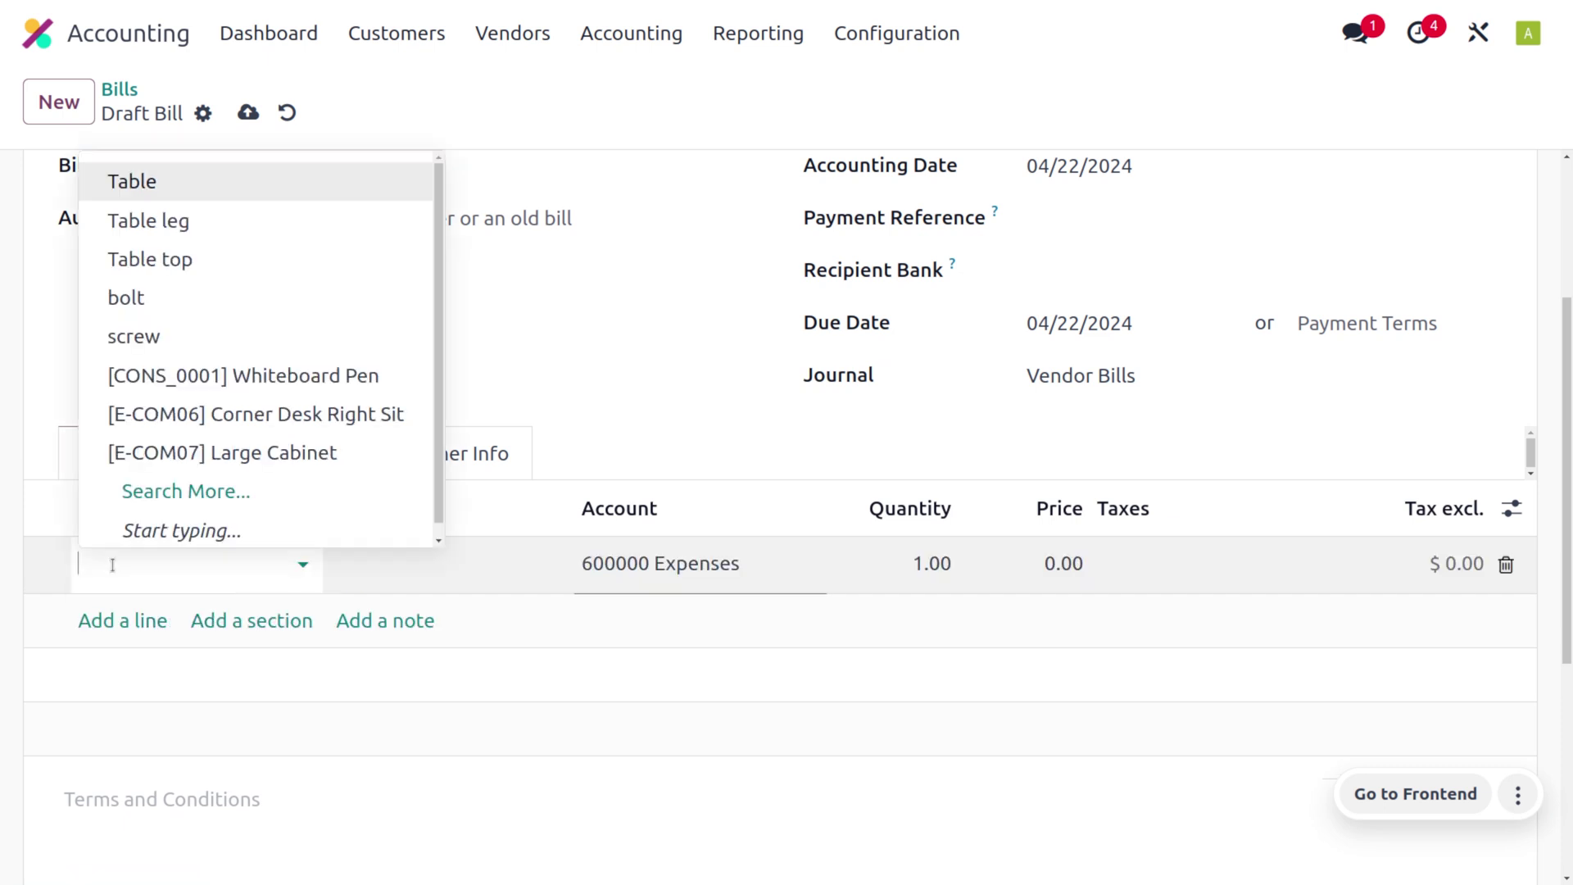
left_click(229, 377)
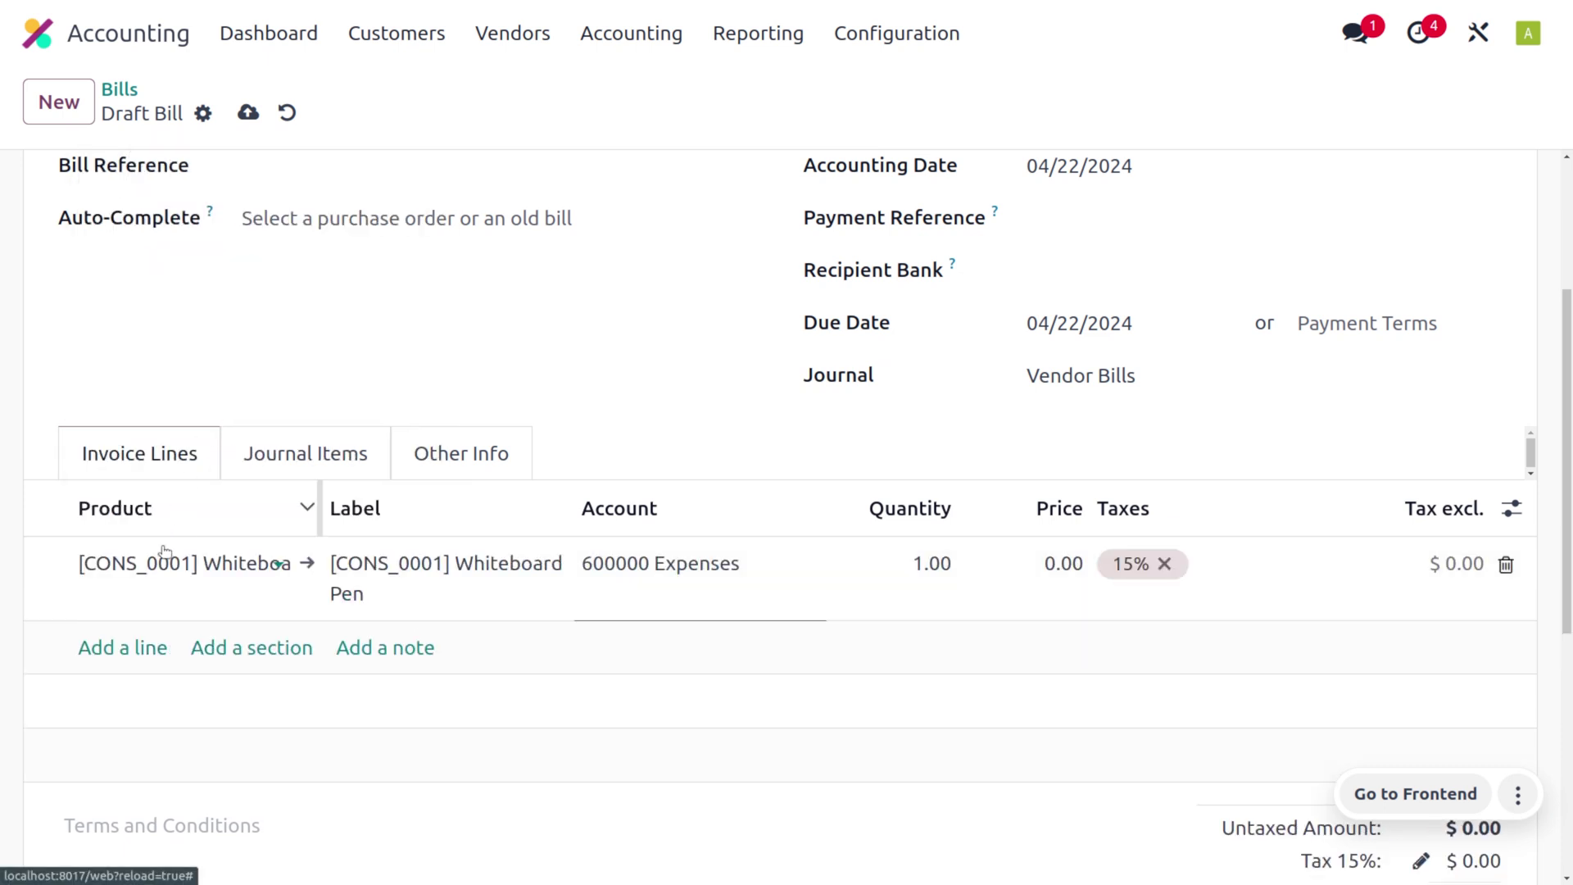
left_click(125, 647)
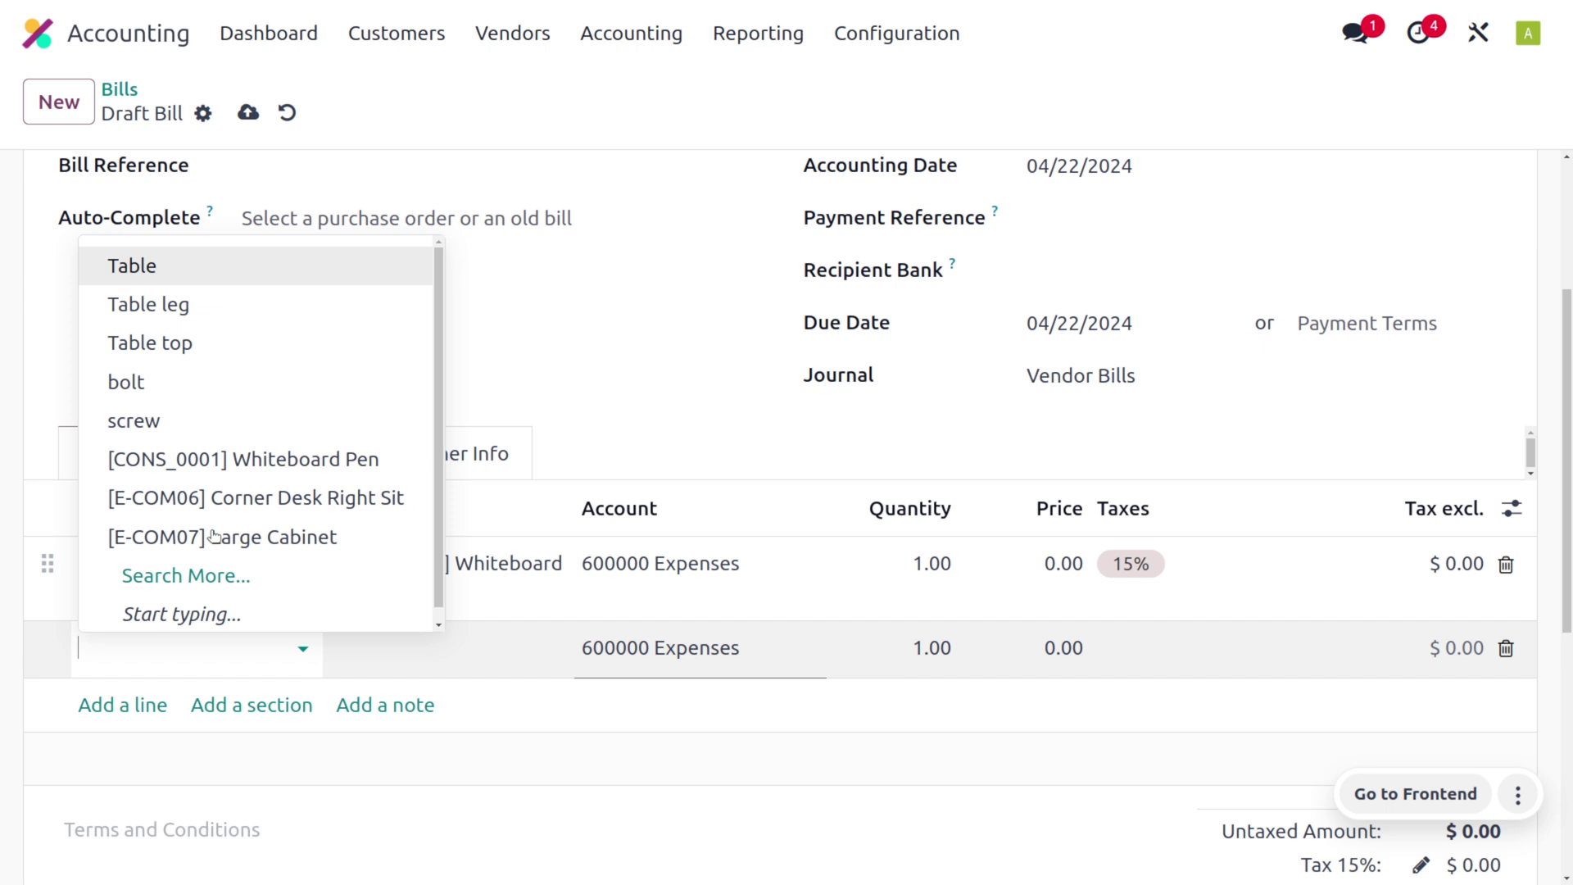
left_click(402, 501)
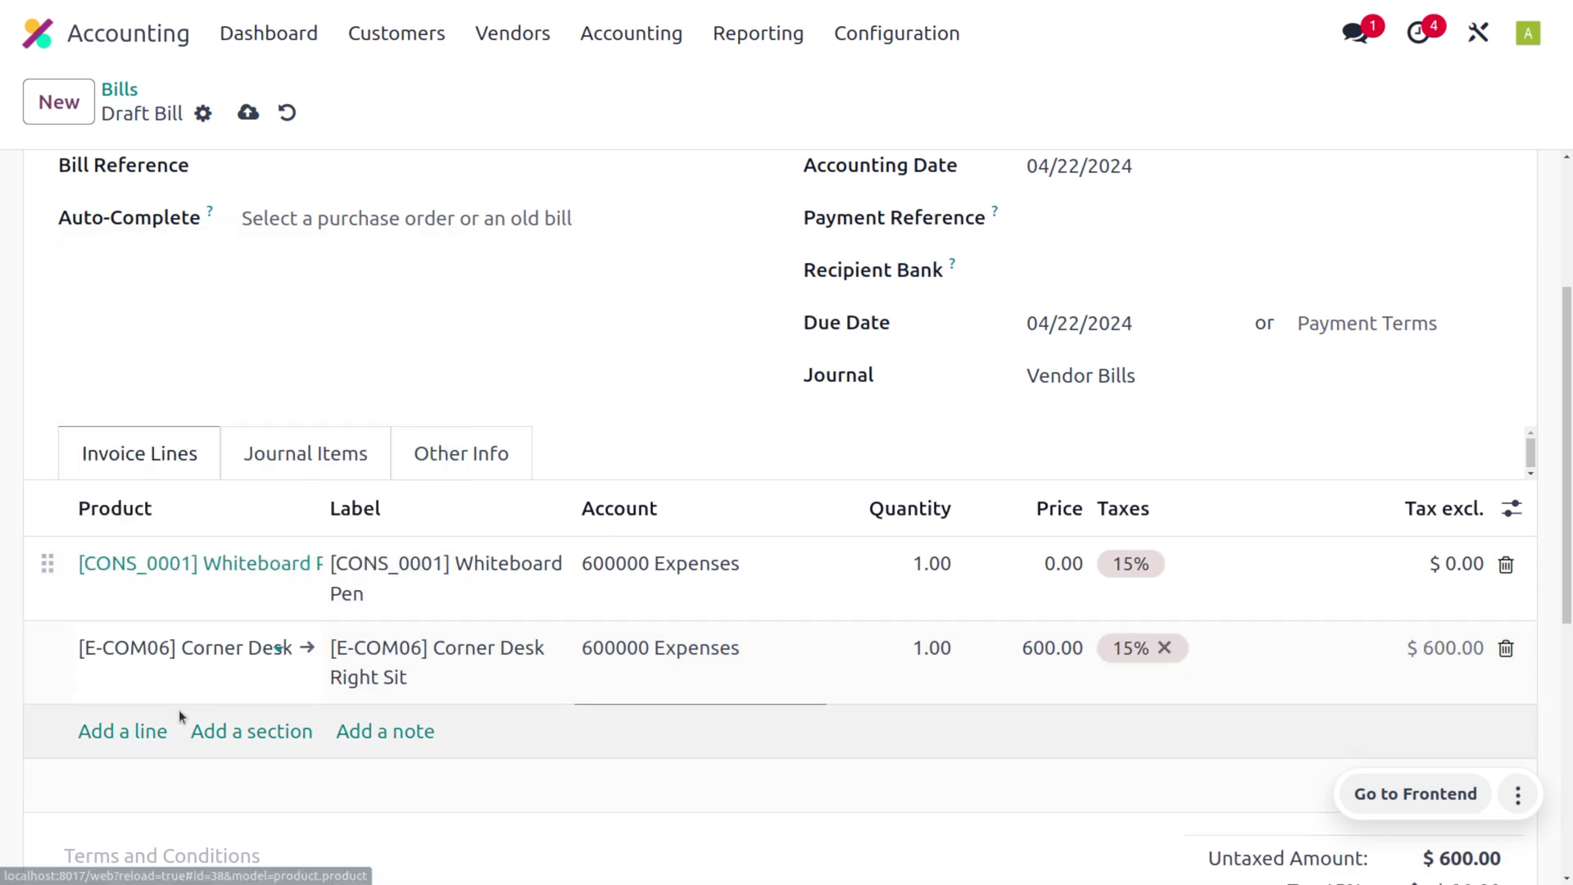
Add a Large Cabinet line, then save and post the bill
left_click(125, 730)
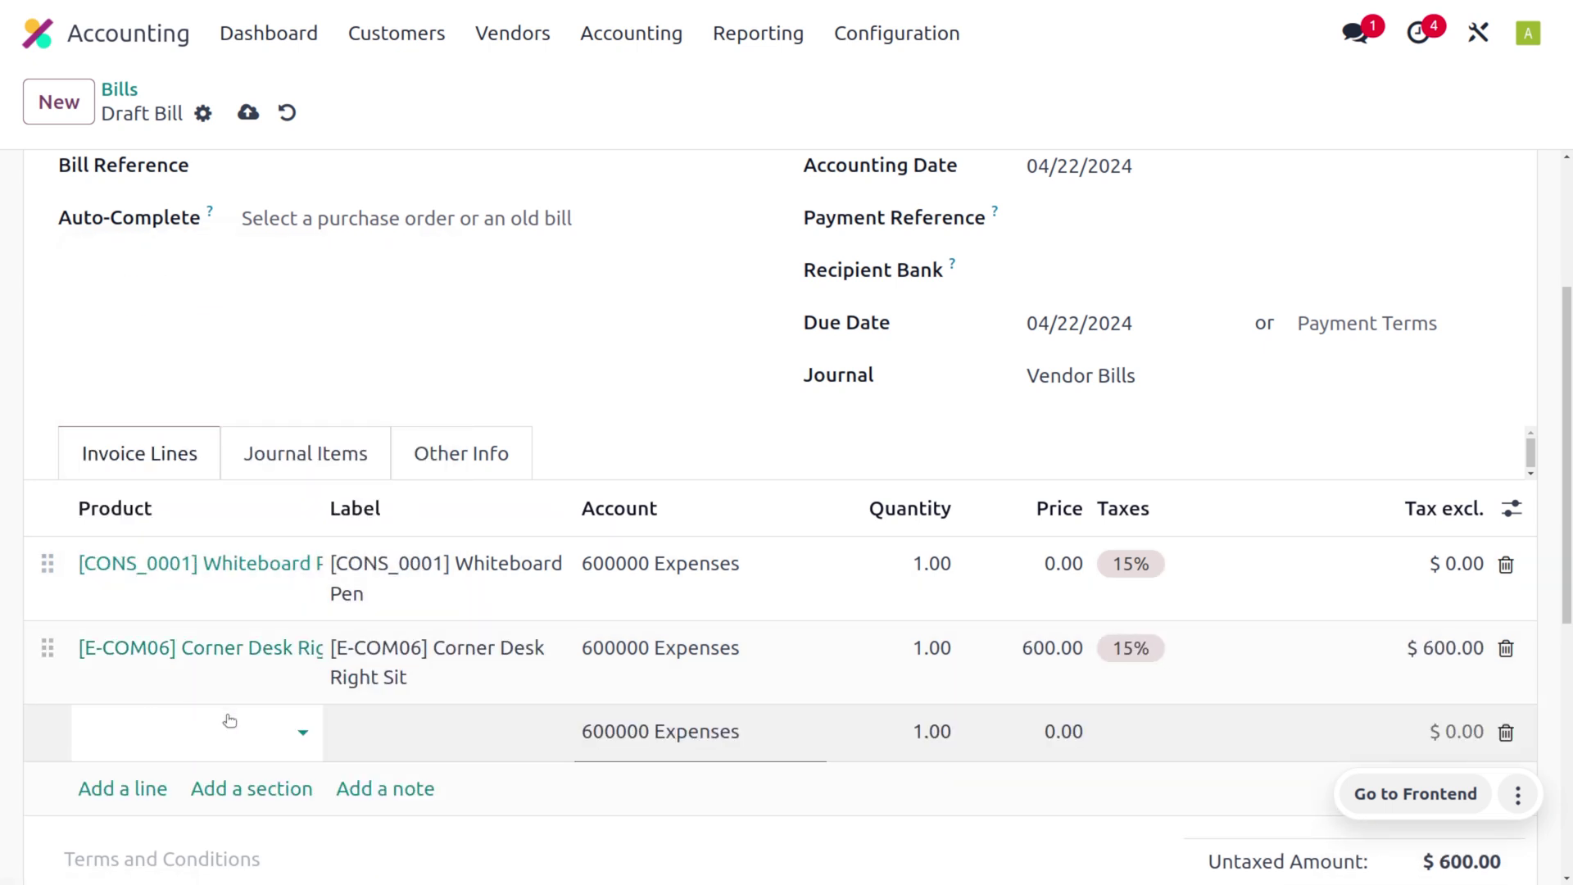
left_click(316, 728)
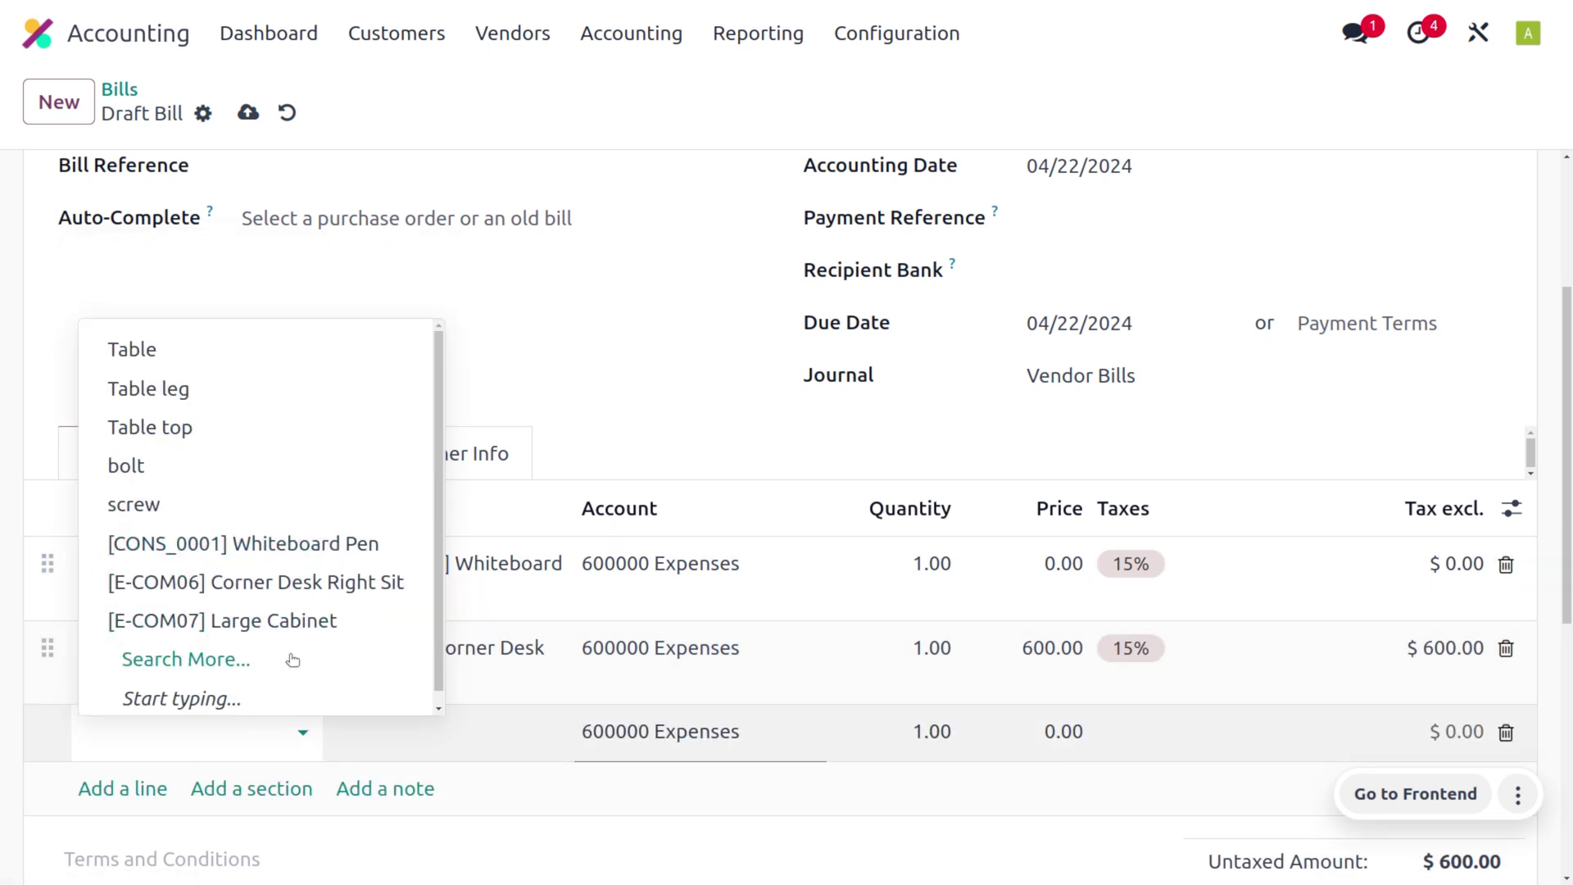
left_click(361, 617)
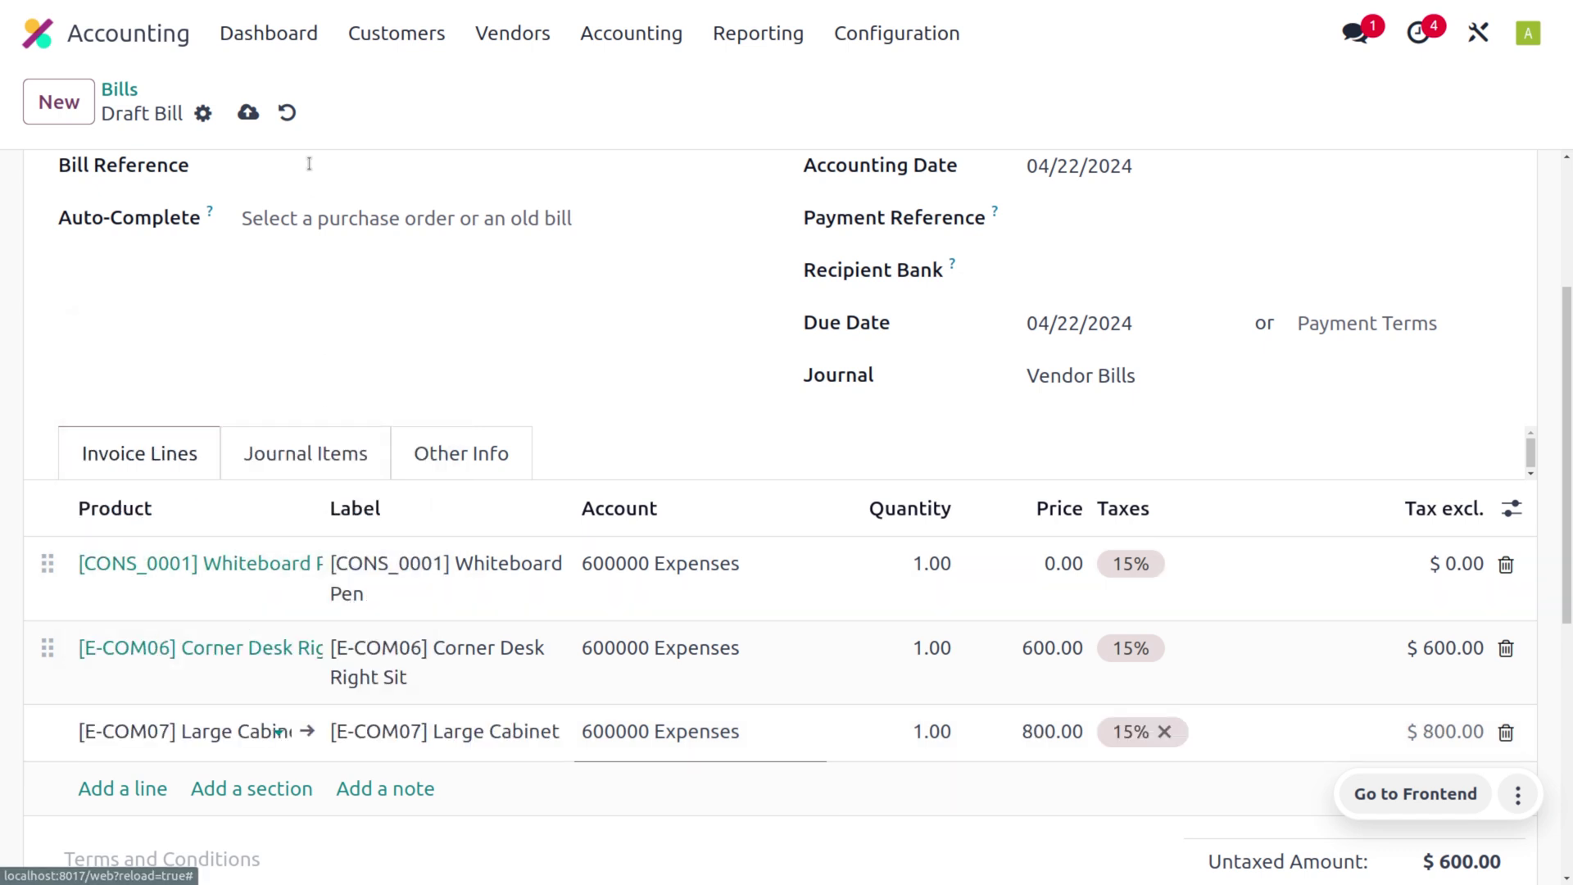
left_click(247, 113)
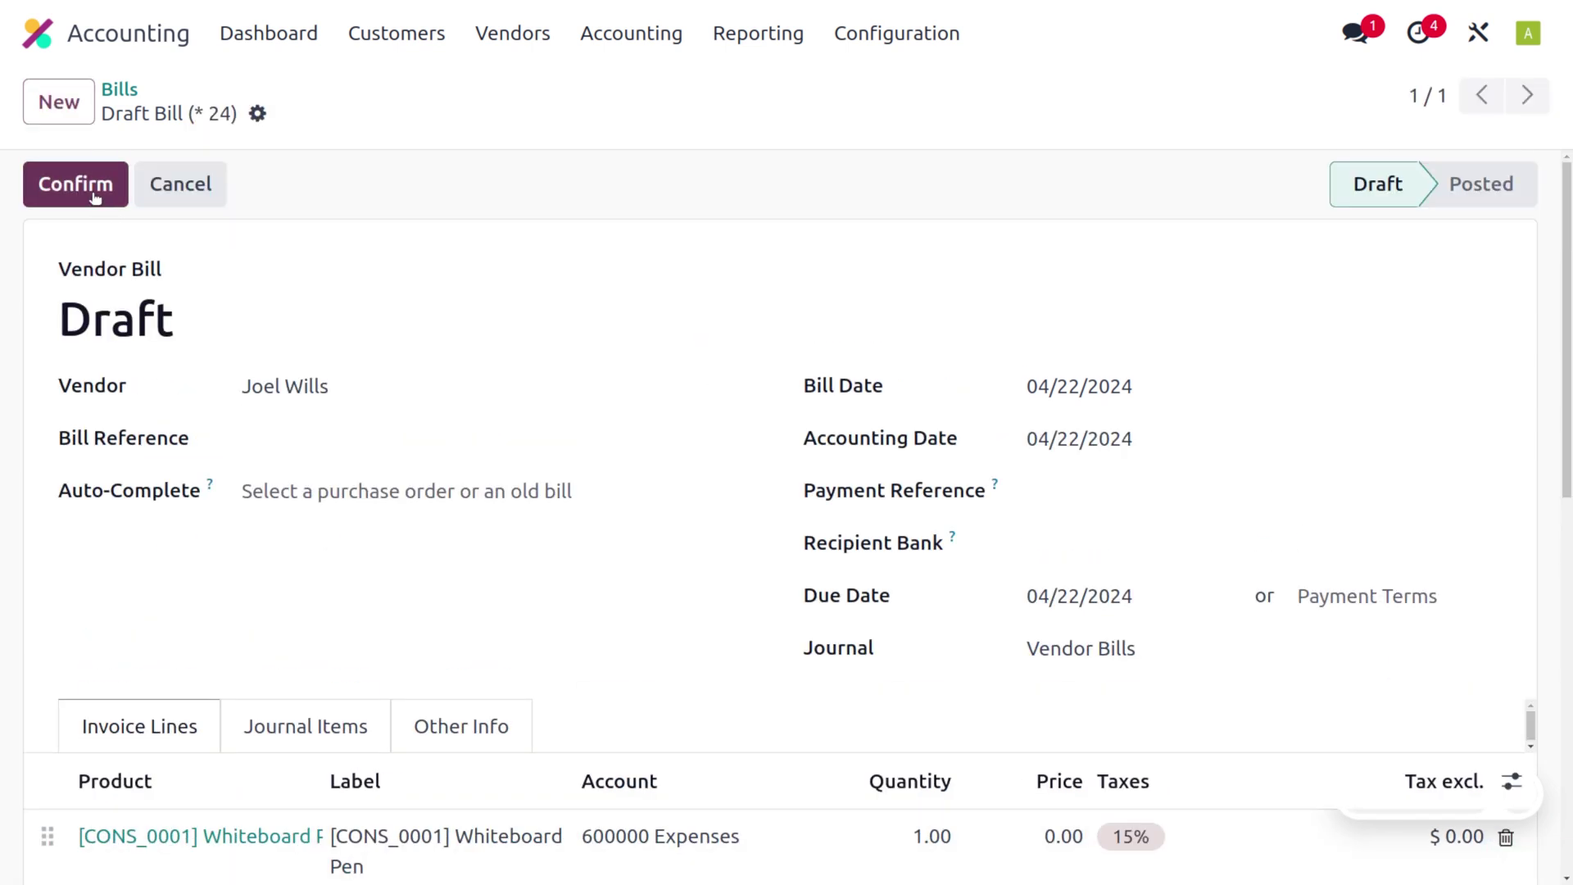
left_click(93, 197)
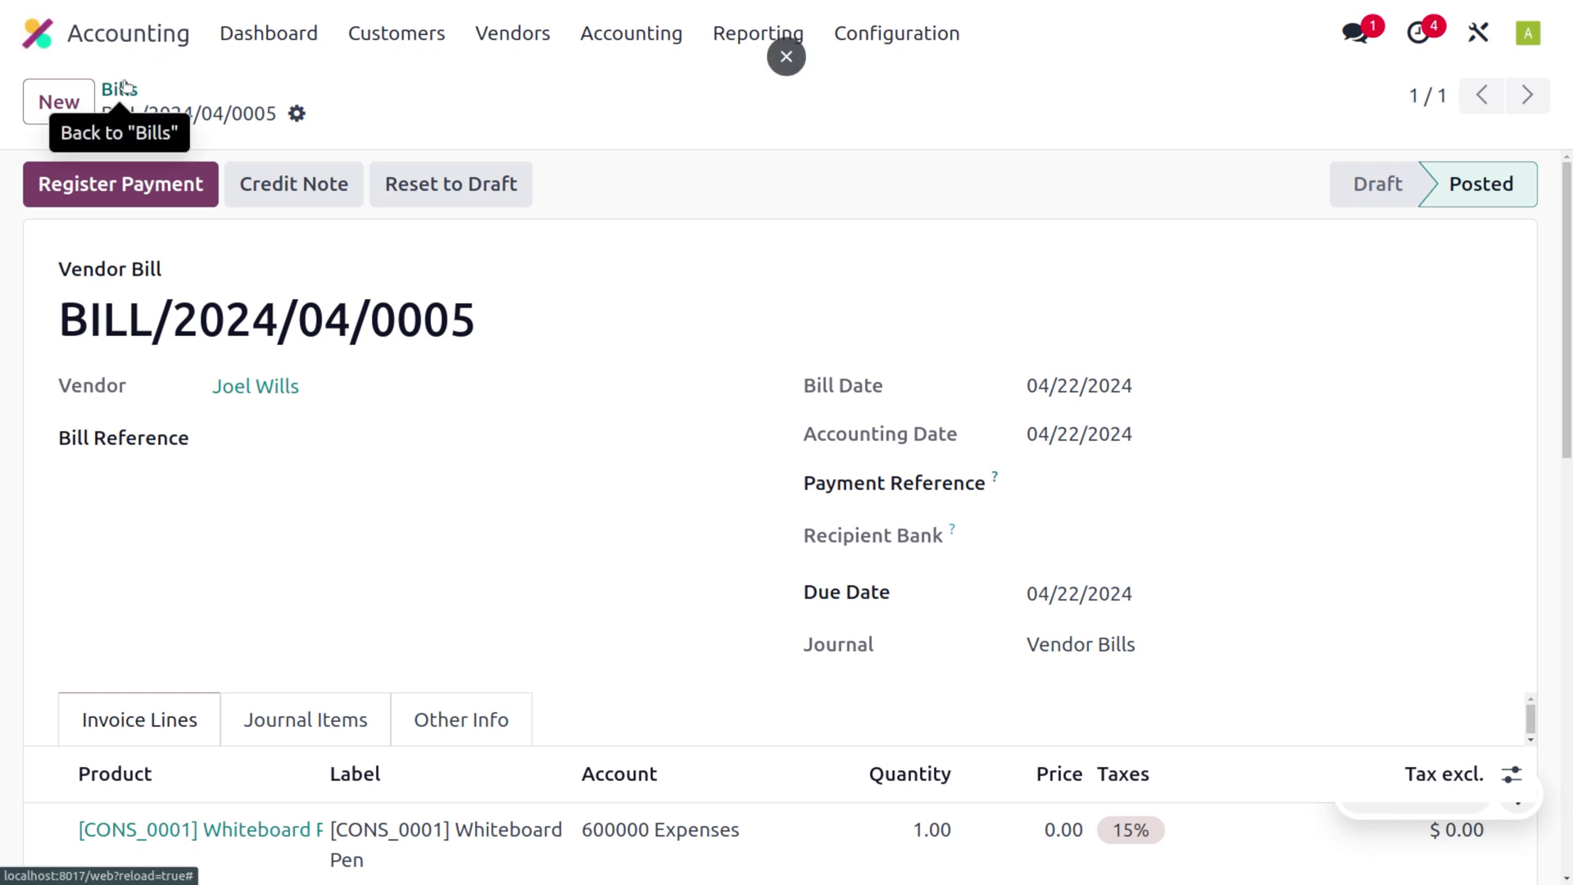
left_click(80, 109)
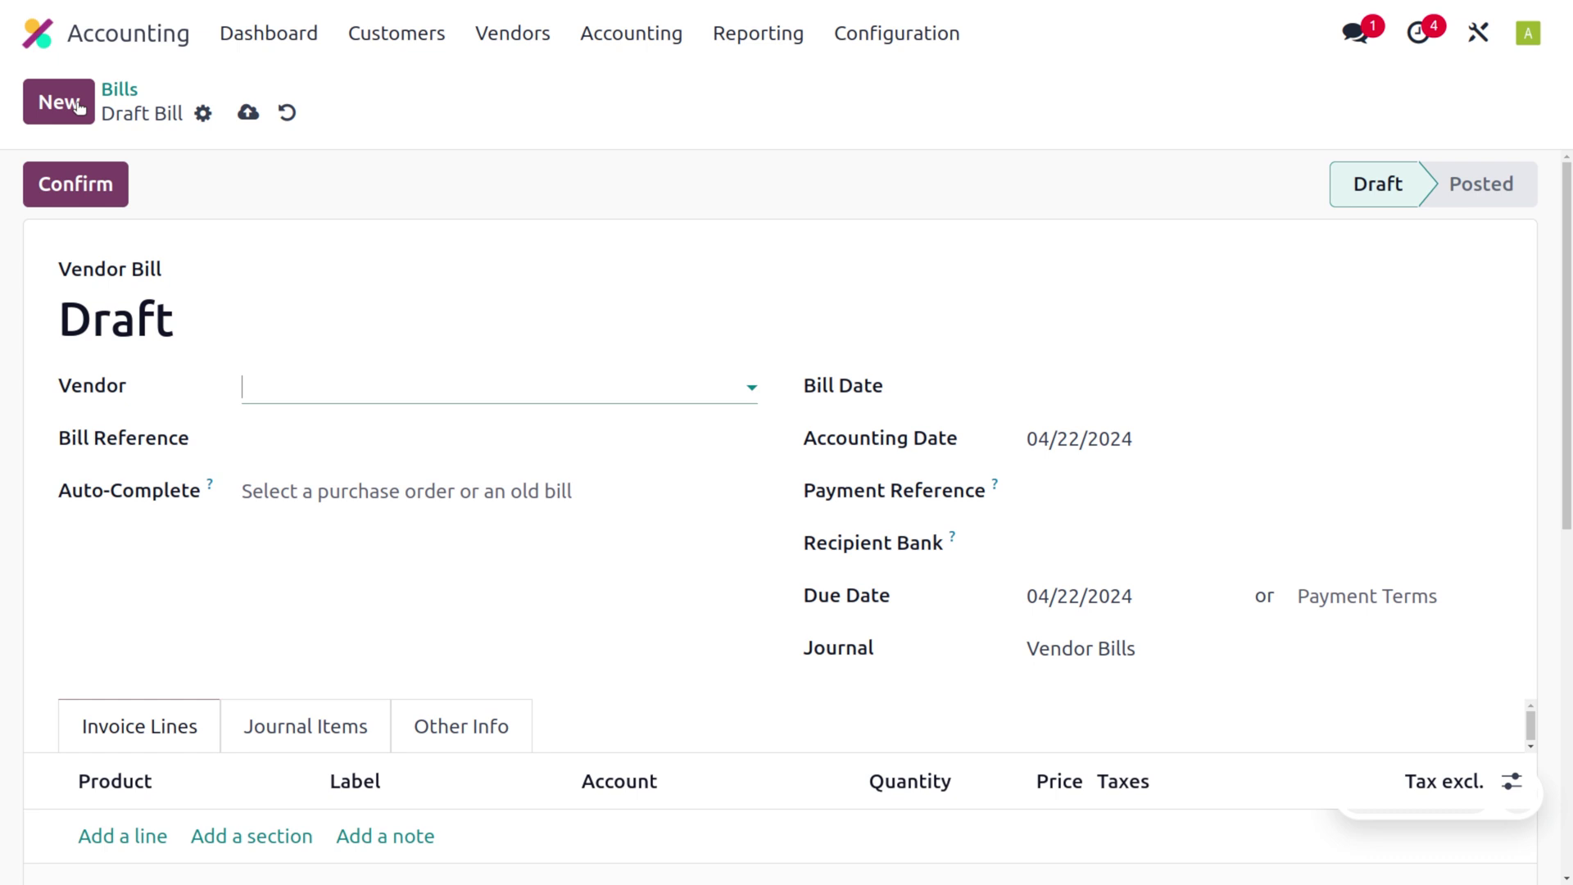
left_click(404, 397)
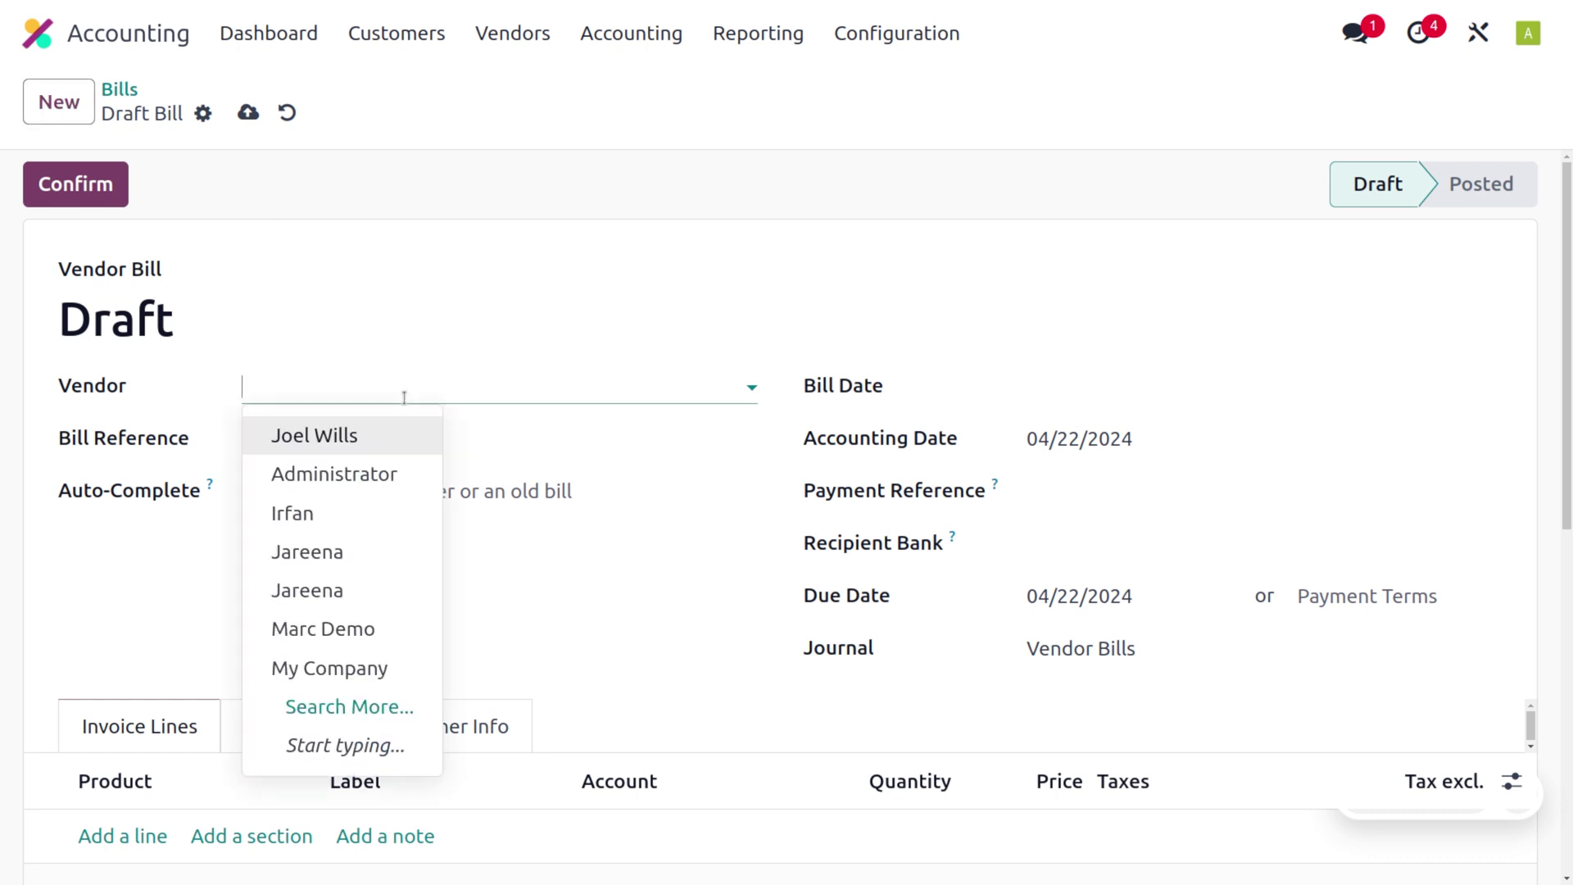
left_click(322, 435)
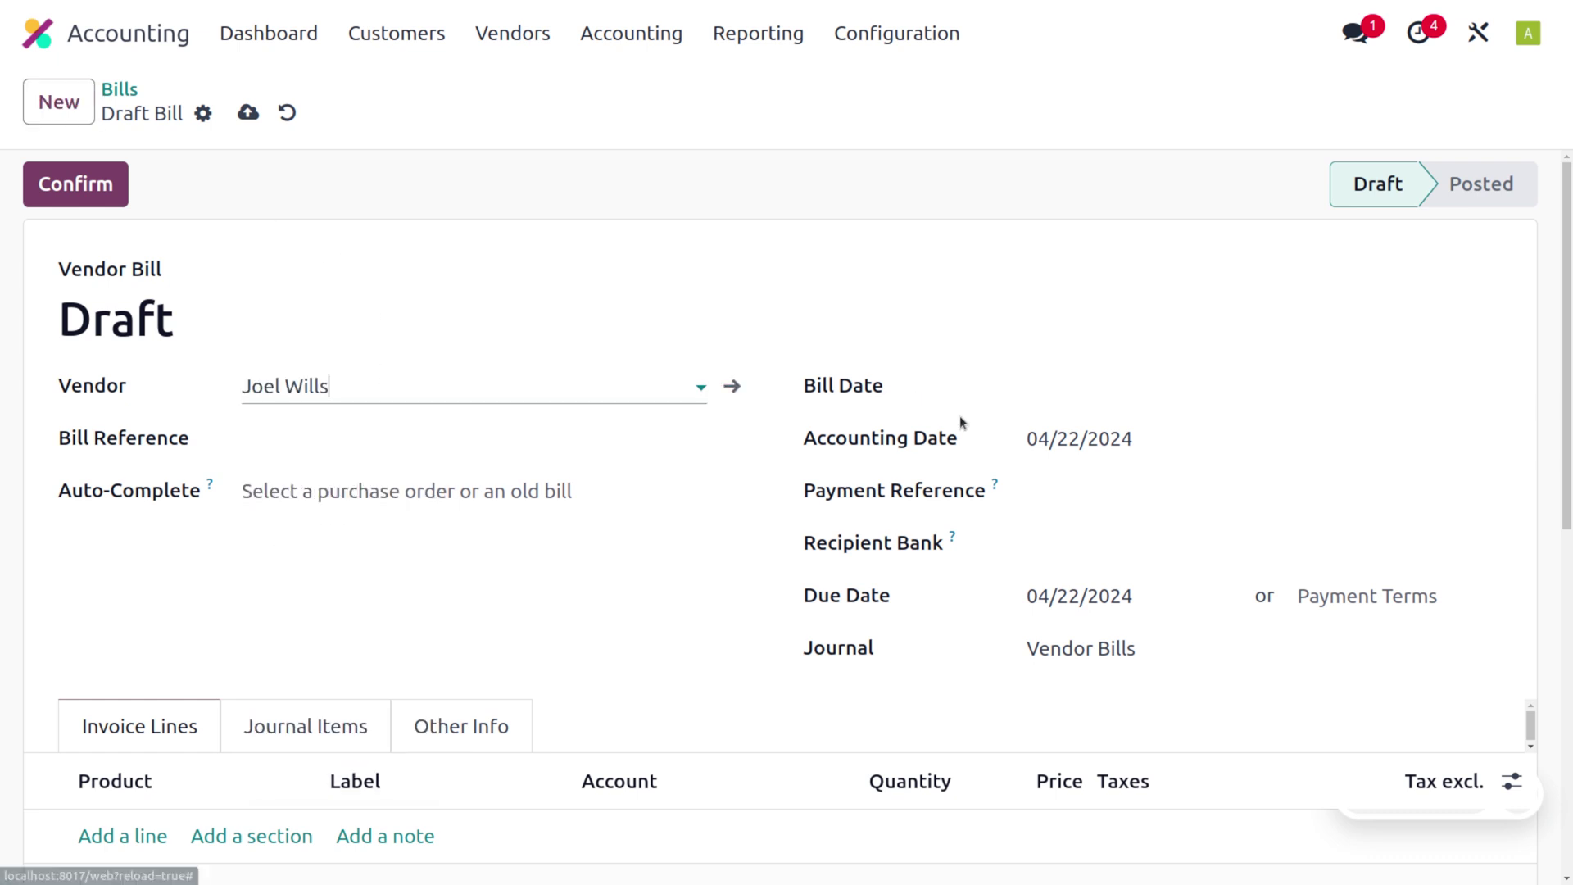
left_click(1076, 395)
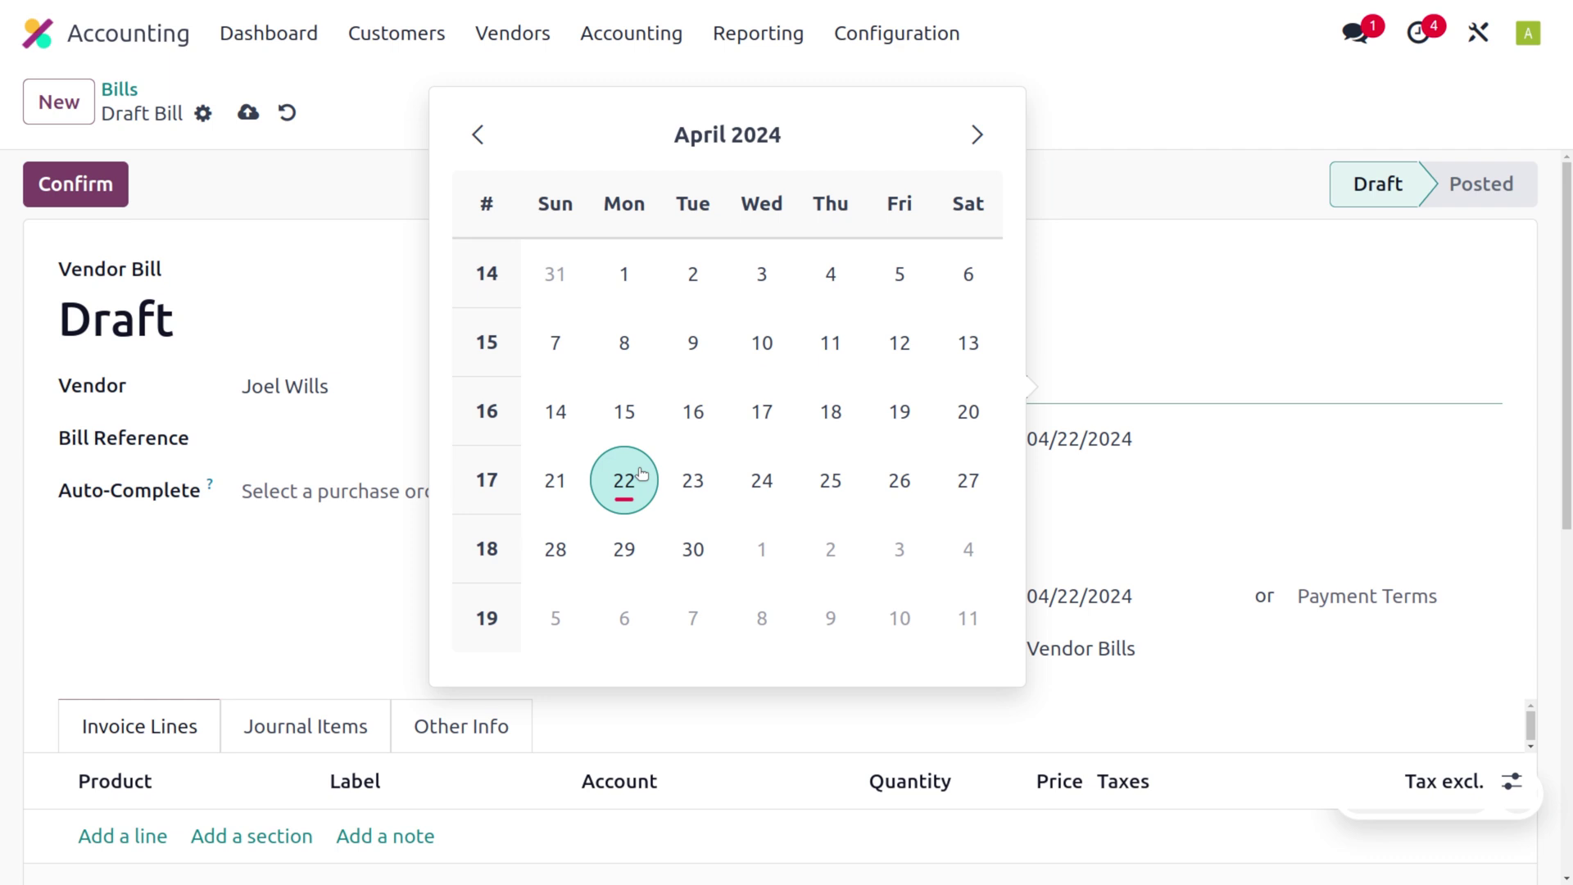
left_click(624, 481)
scroll(453, 597, "down", 2)
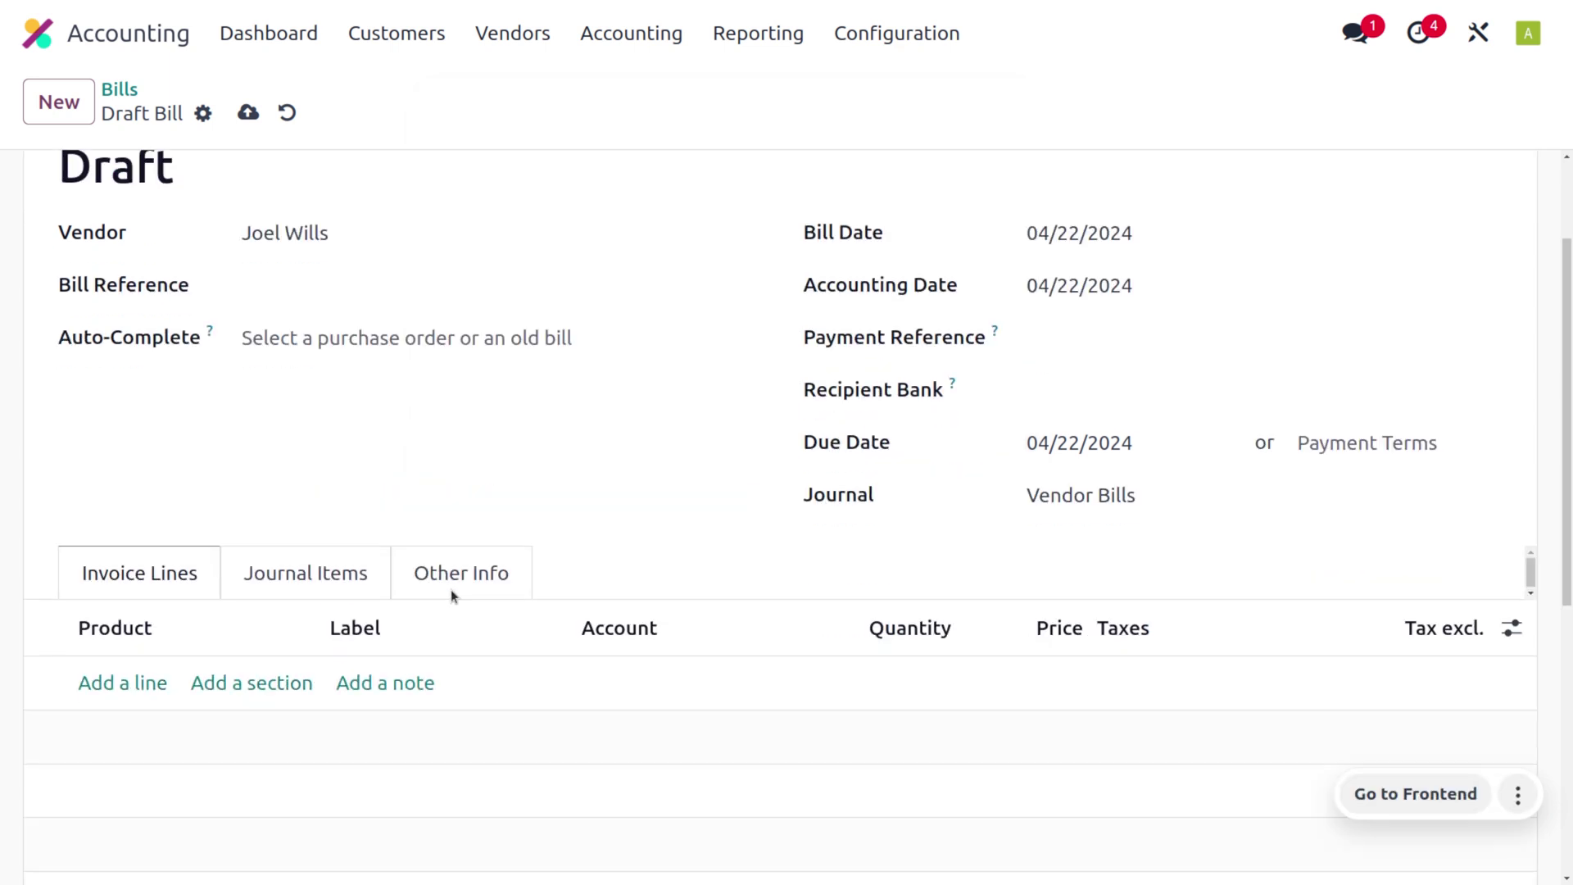
scroll(452, 598, "down", 2)
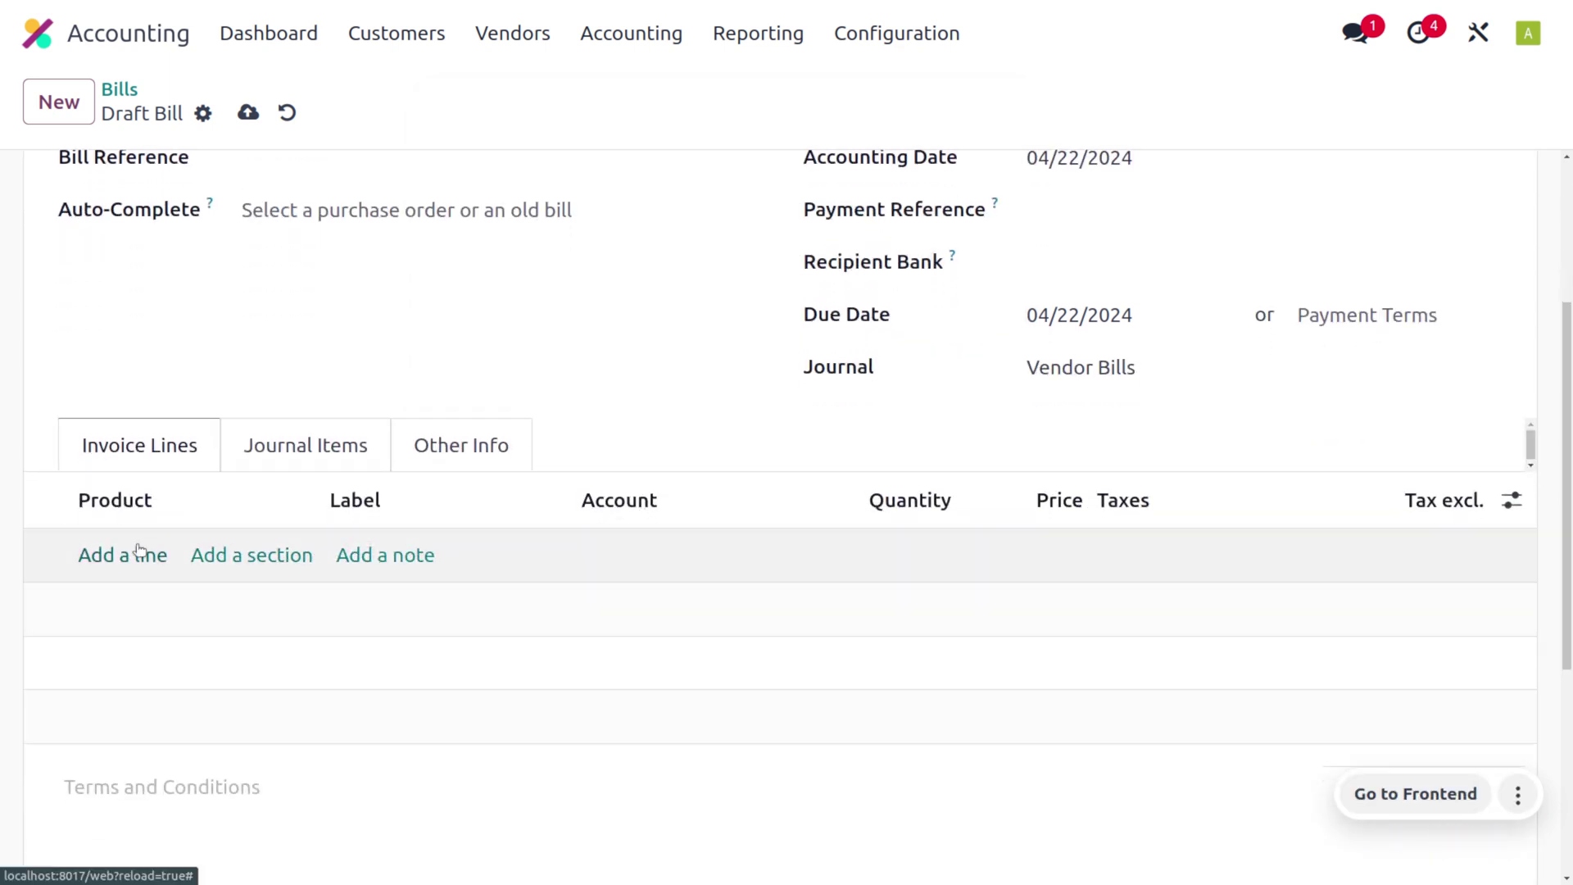
Add an invoice line labelled 'whiteboard'
left_click(124, 554)
left_click(417, 555)
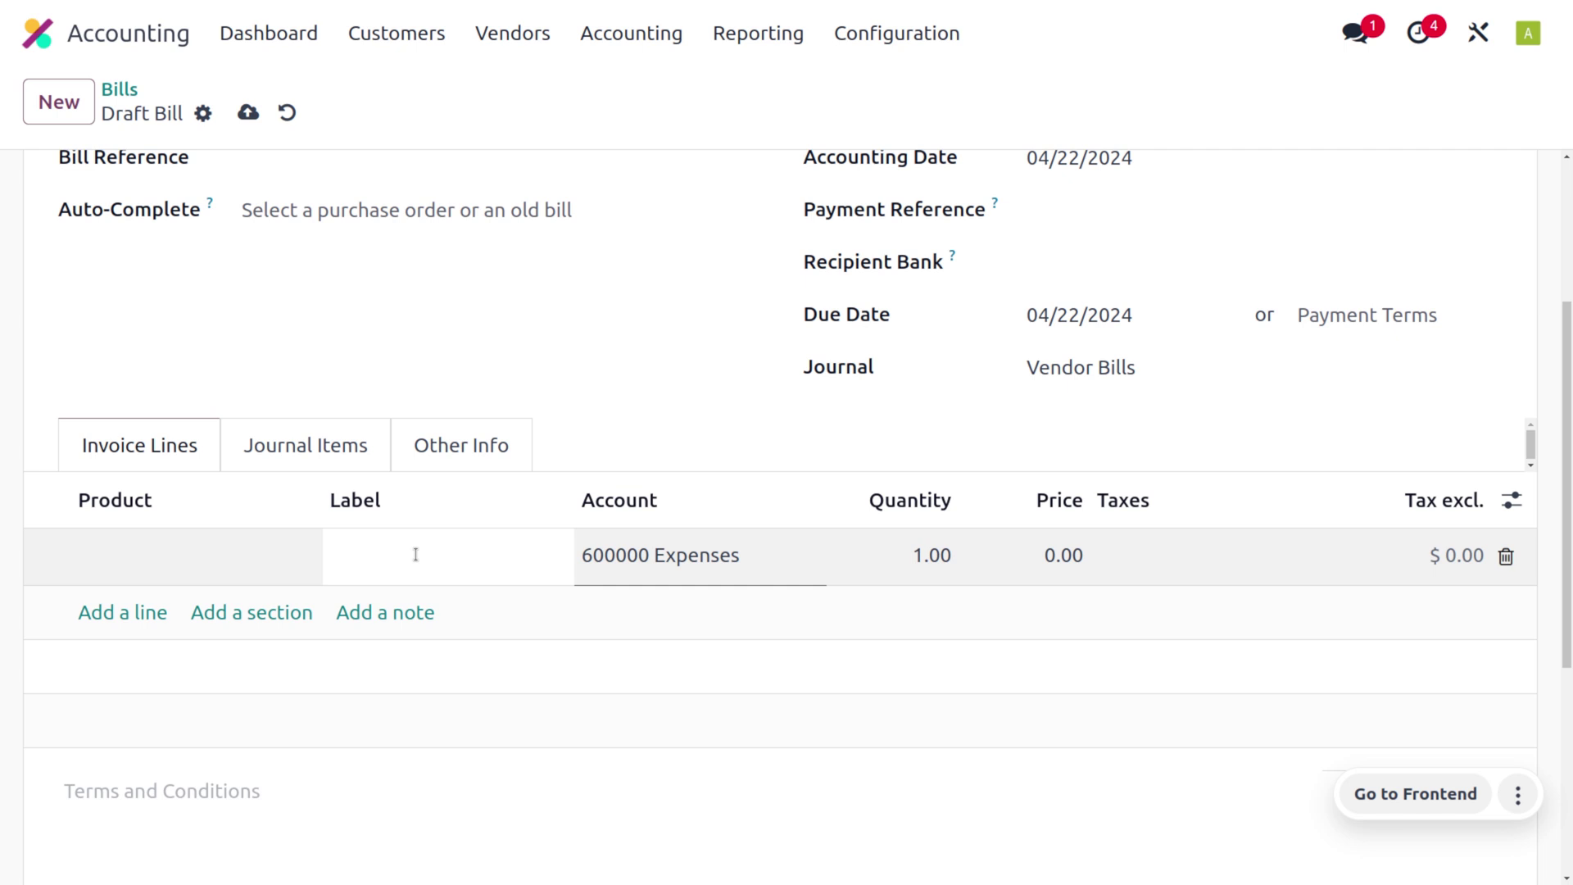
type("white")
key("Return")
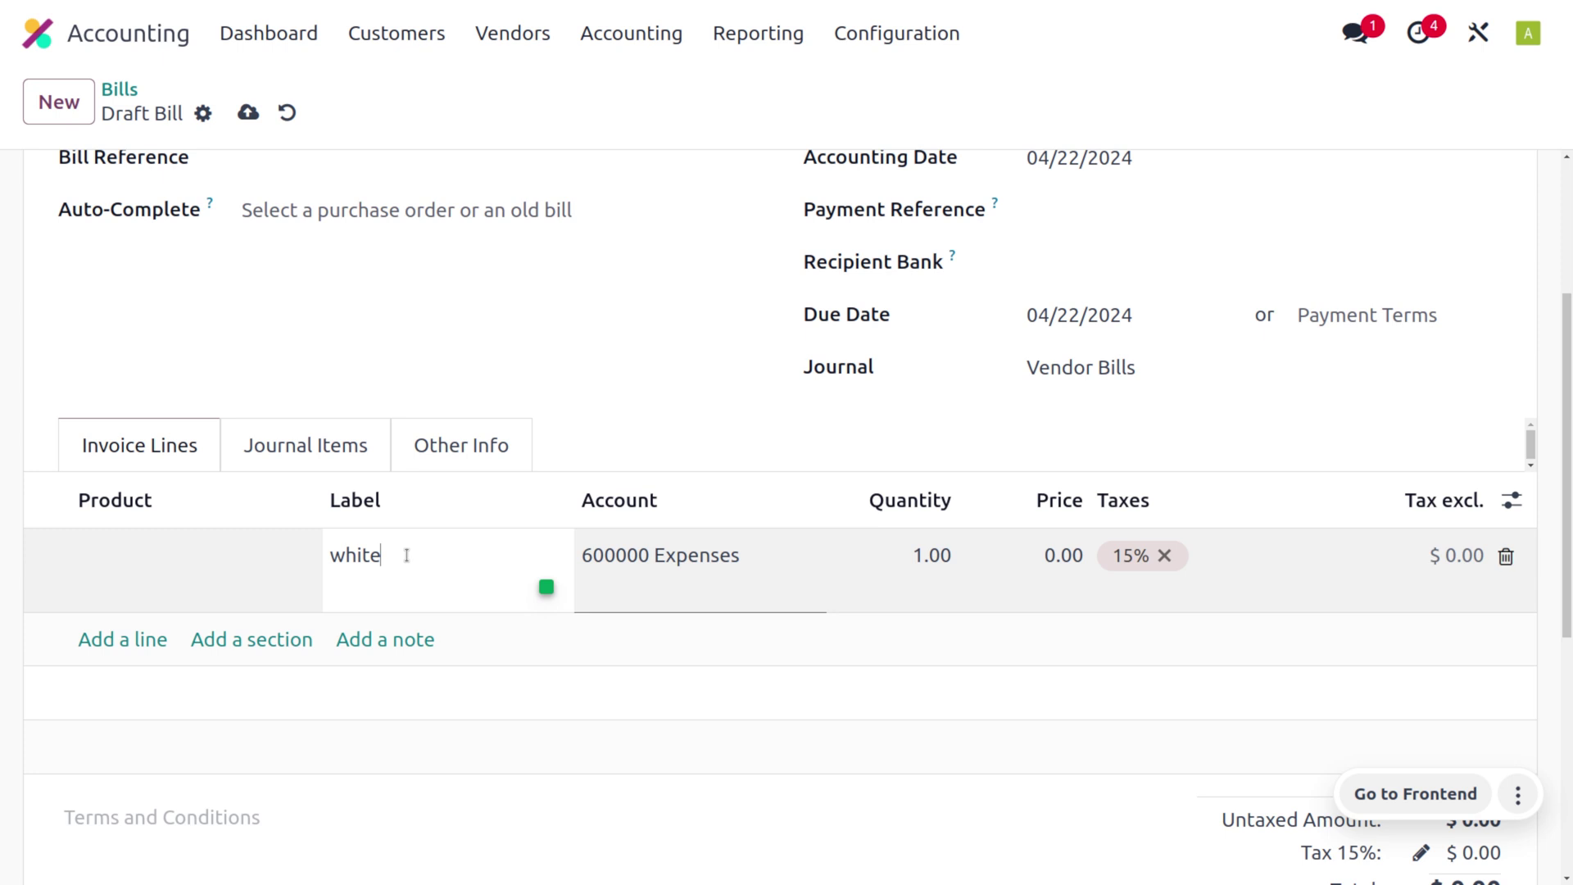
type("oard")
key("Return")
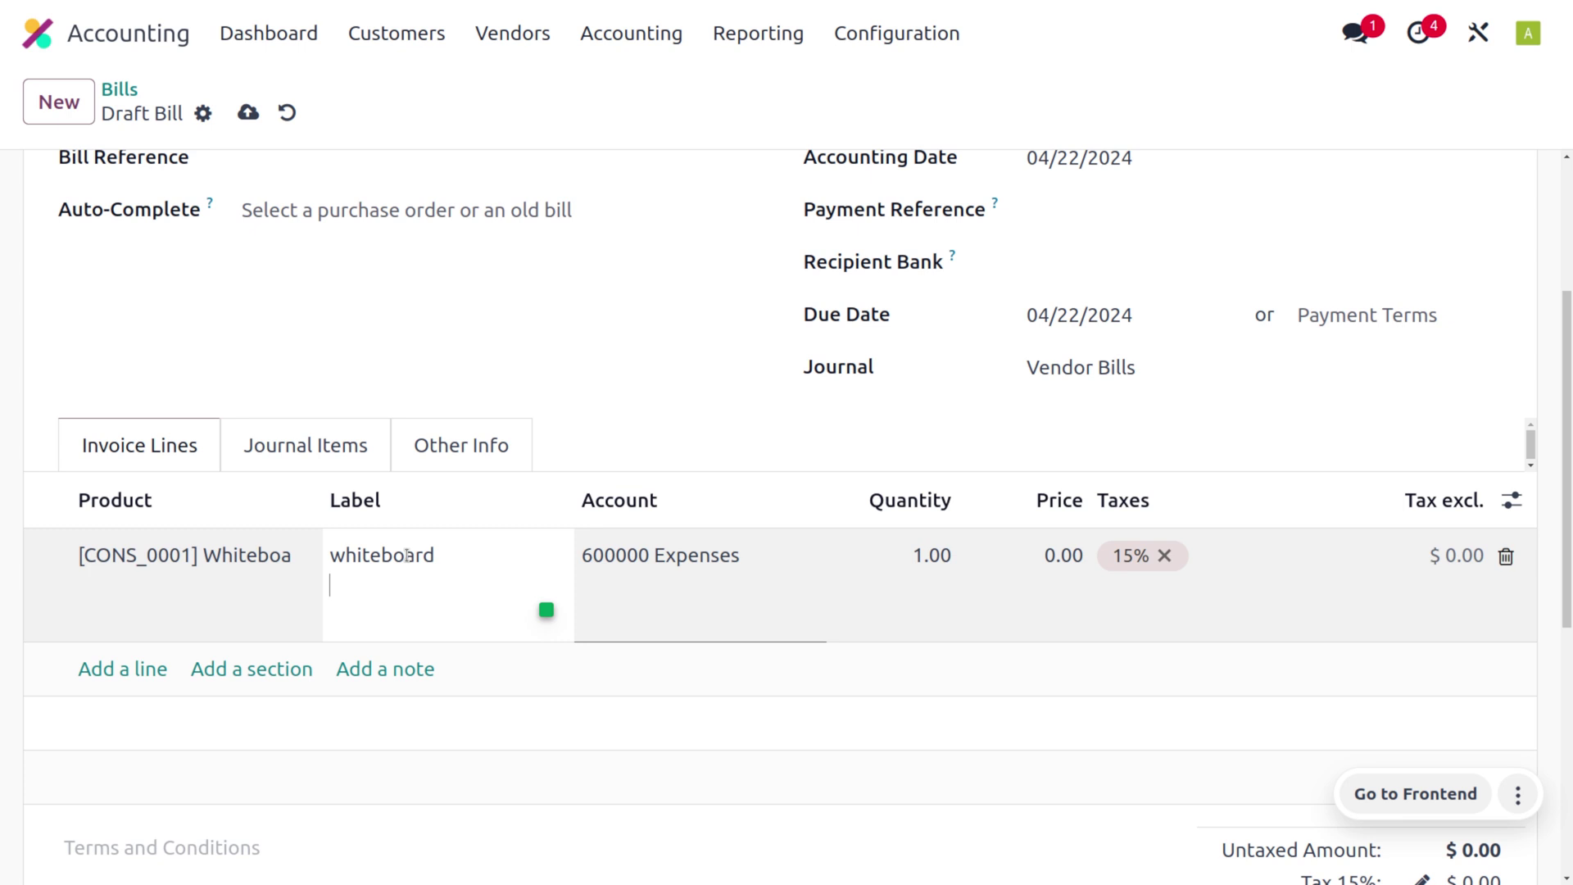
Add lines labelled 'screw' and 'large cabinet', which gets Large Cabinet at 800.00
left_click(109, 670)
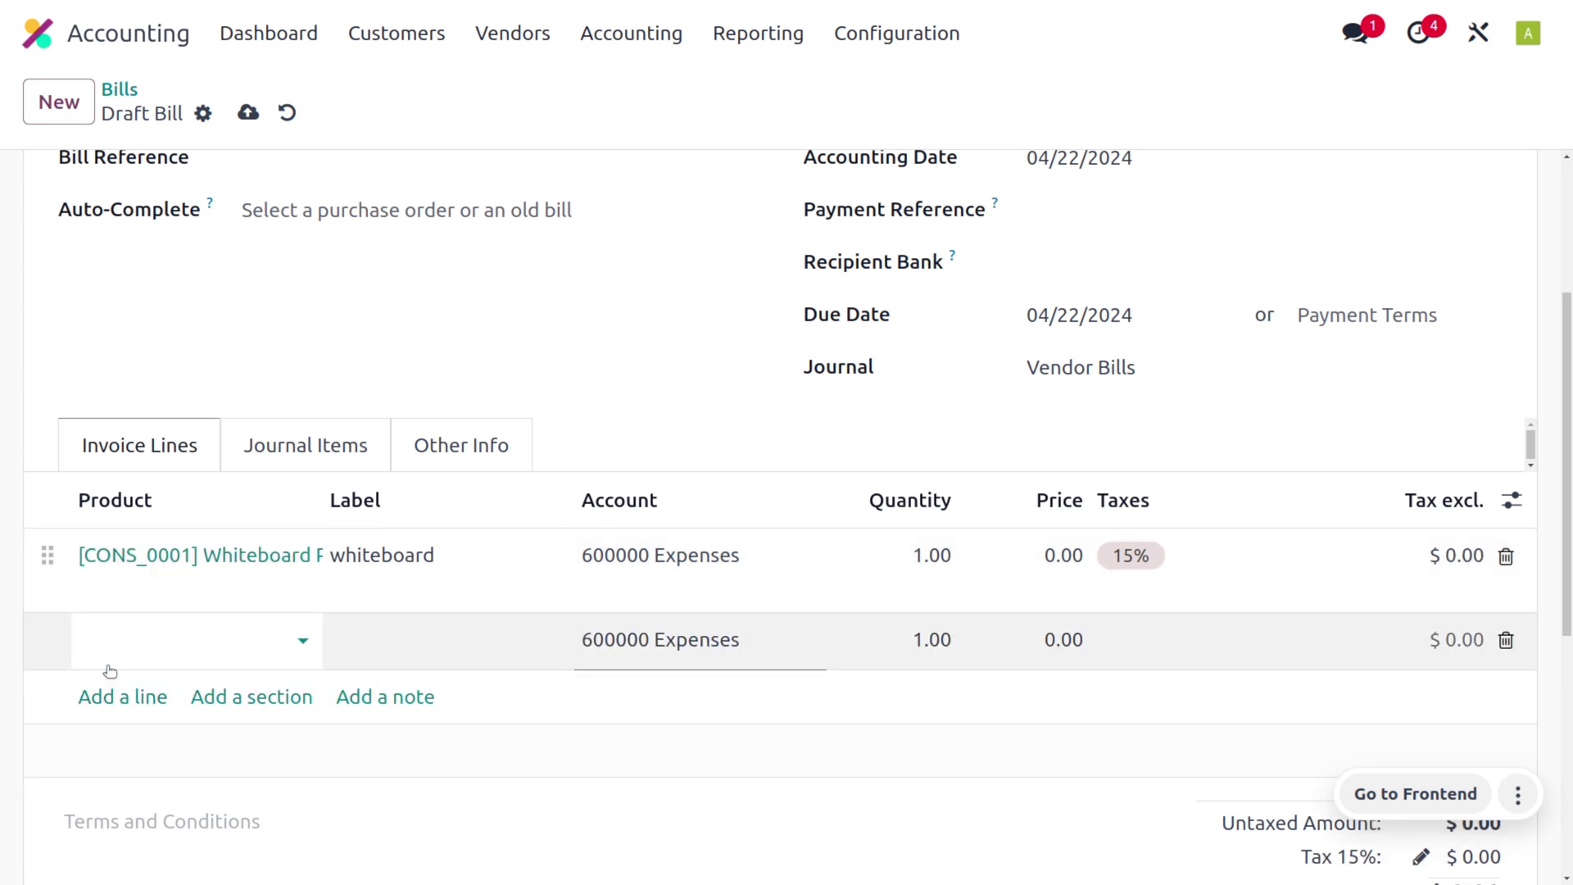
left_click(377, 648)
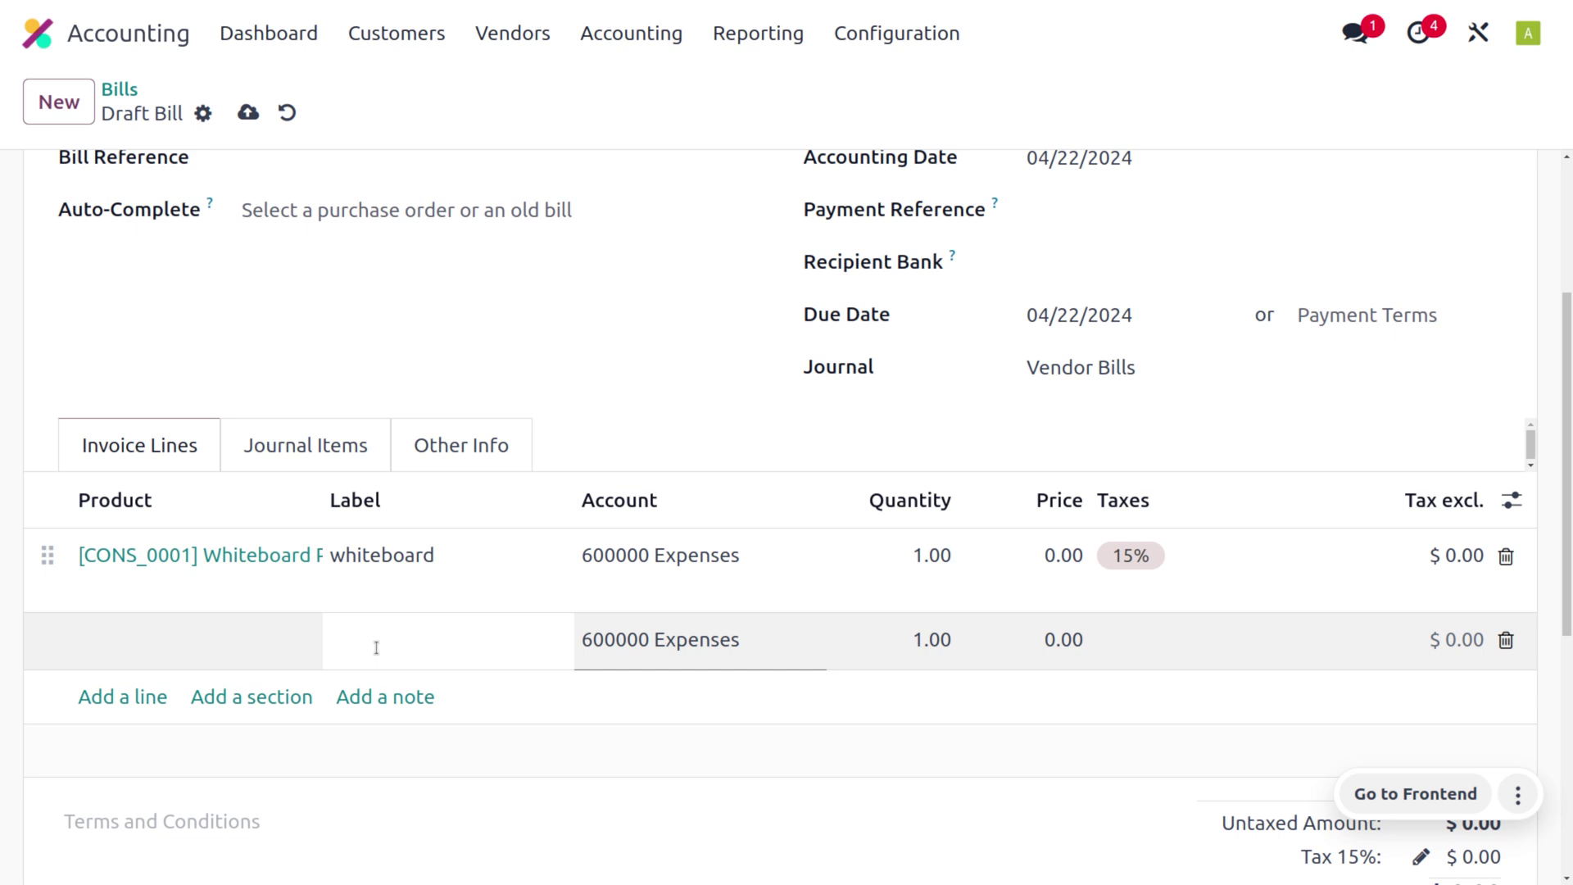
type("screw")
key("Return")
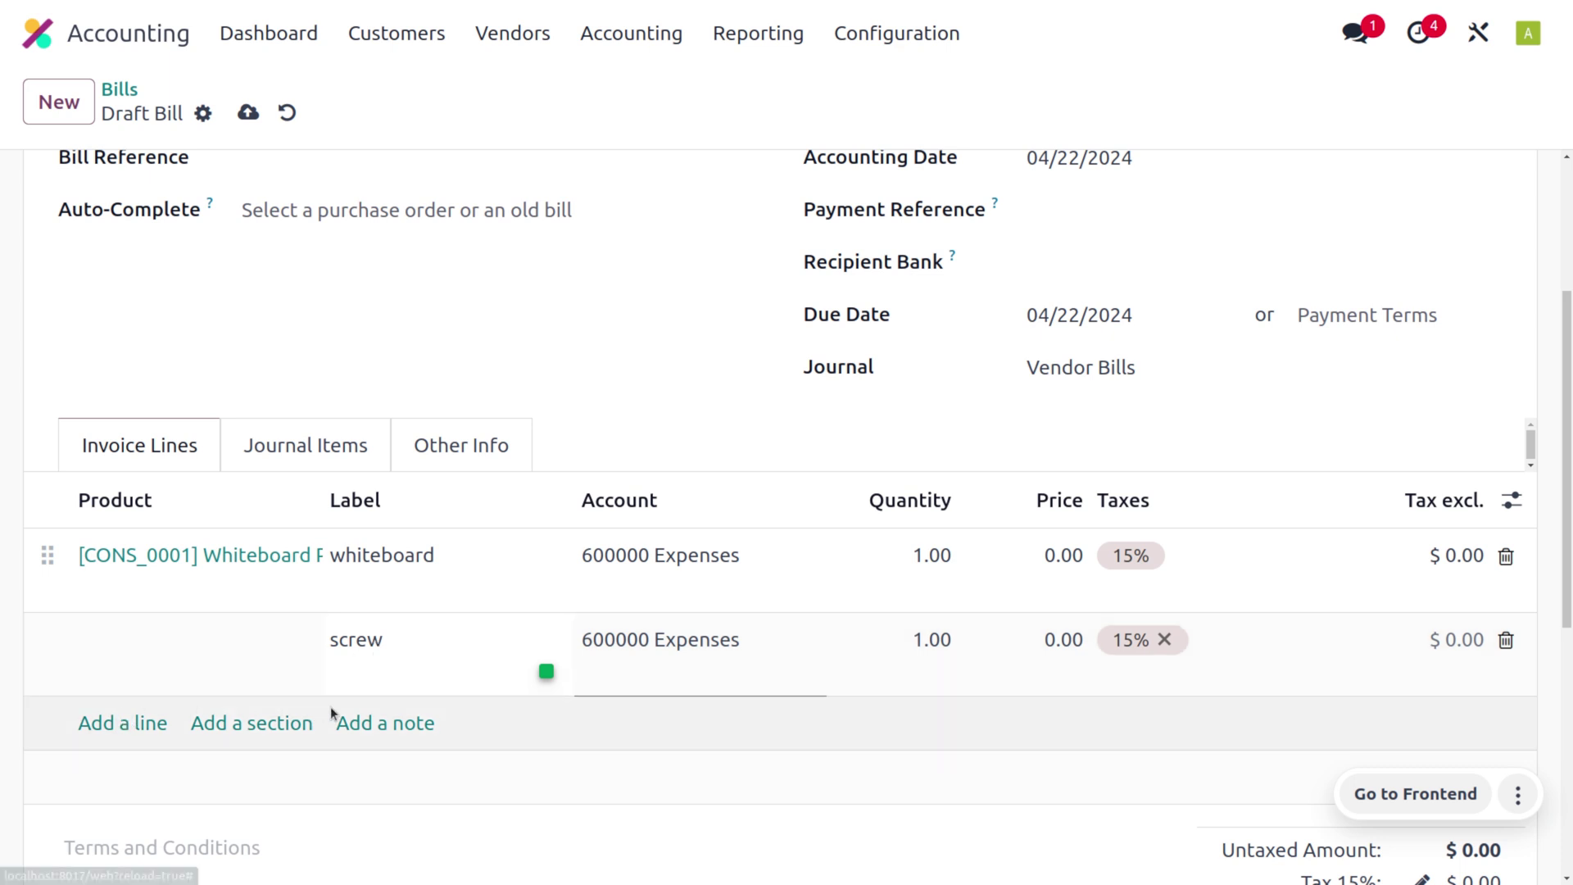
left_click(135, 722)
type("la")
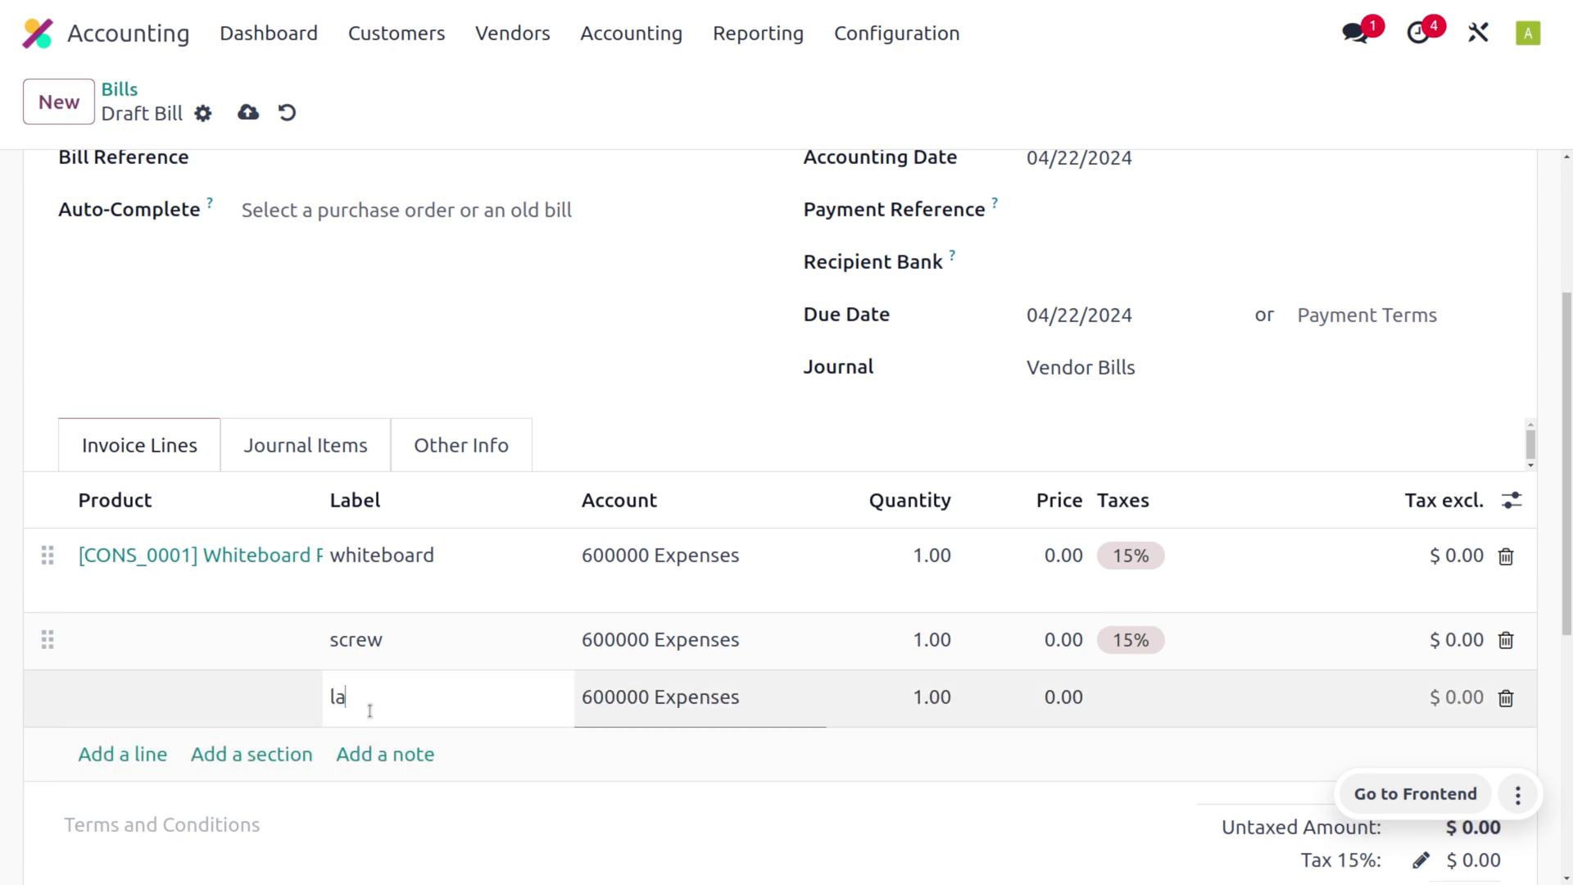
type("rge ca")
type("binet")
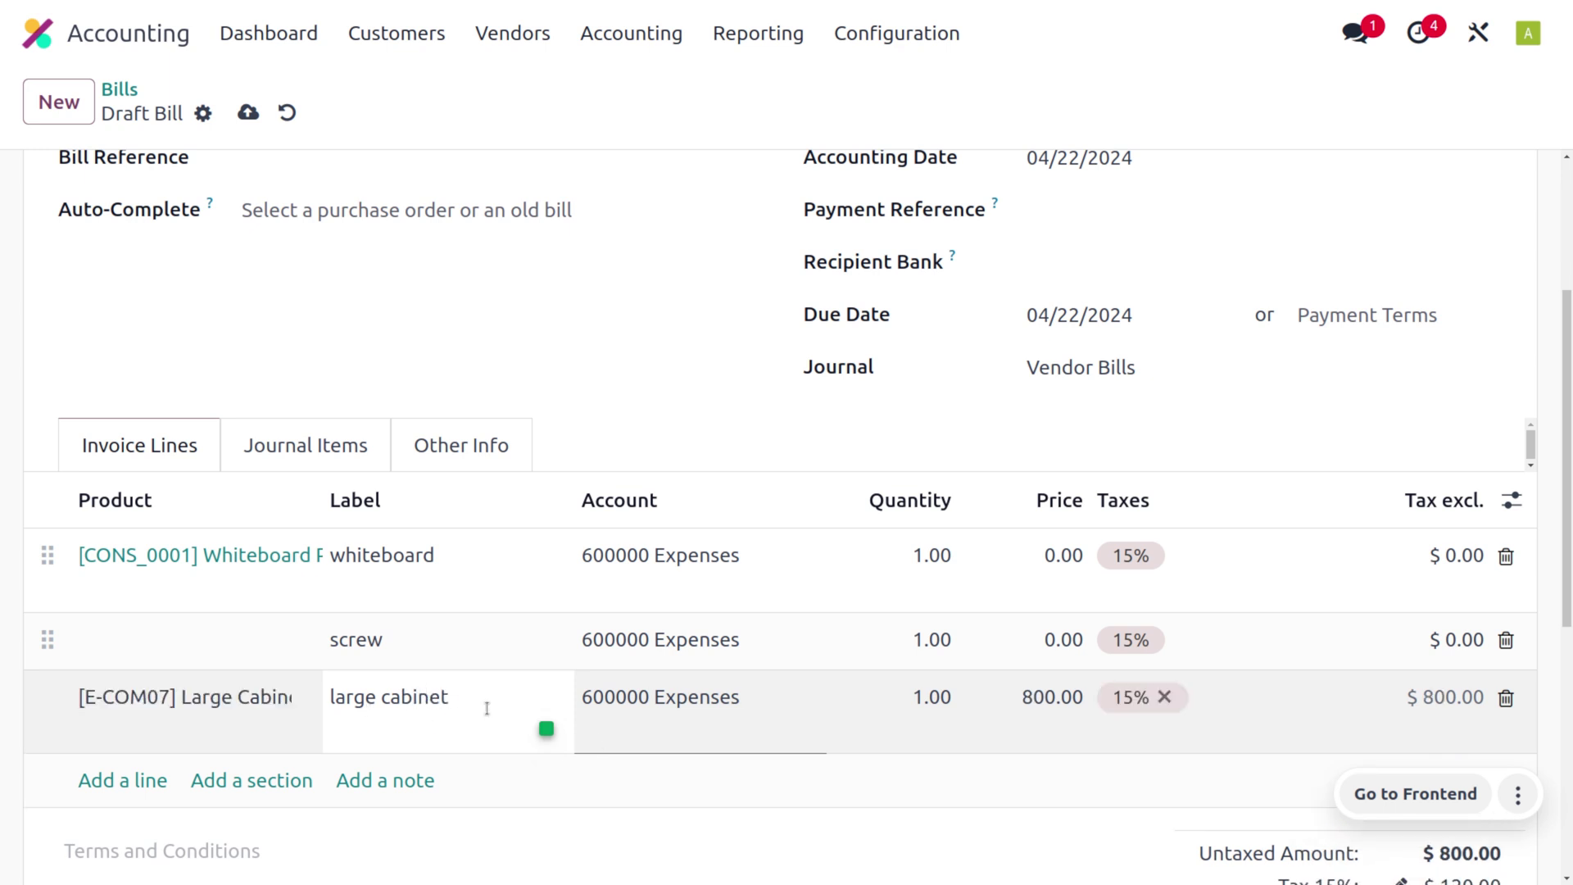
key("Return")
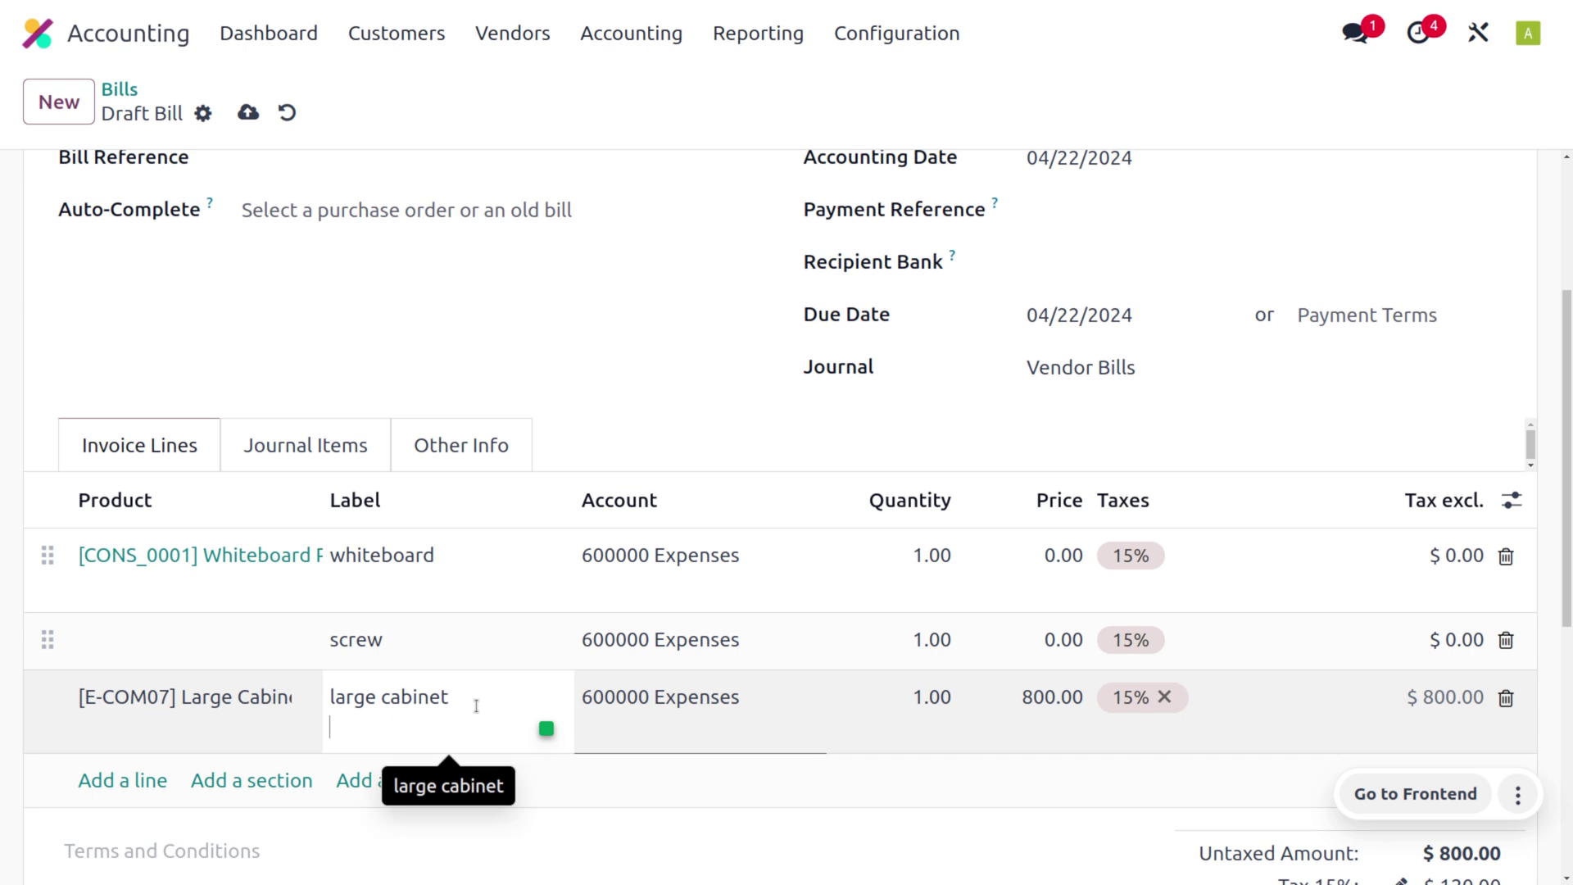
left_click(325, 322)
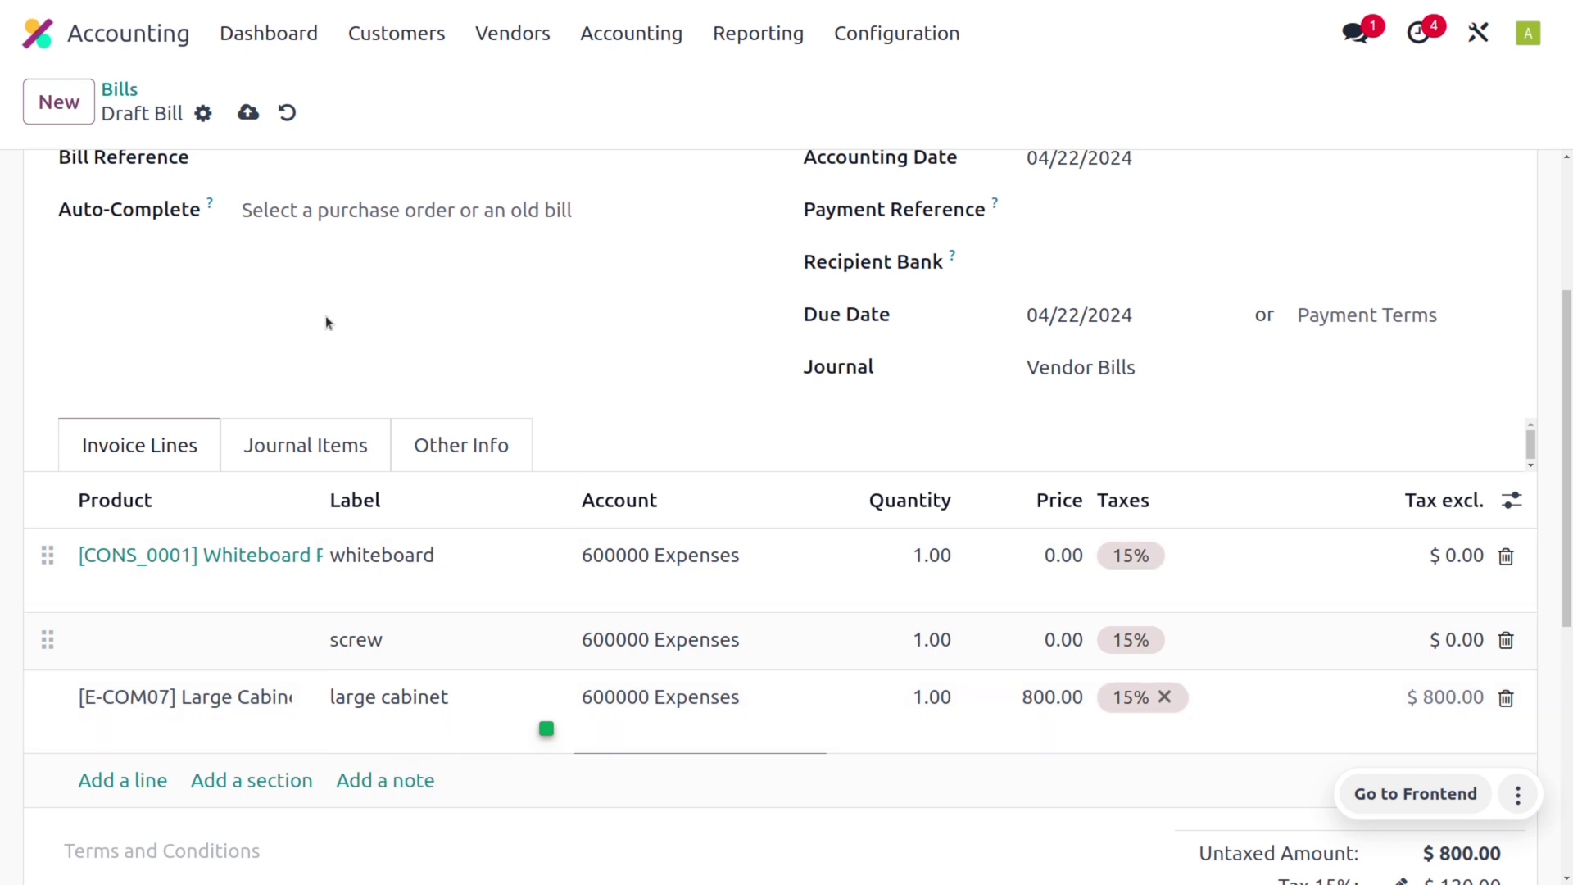
left_click(247, 114)
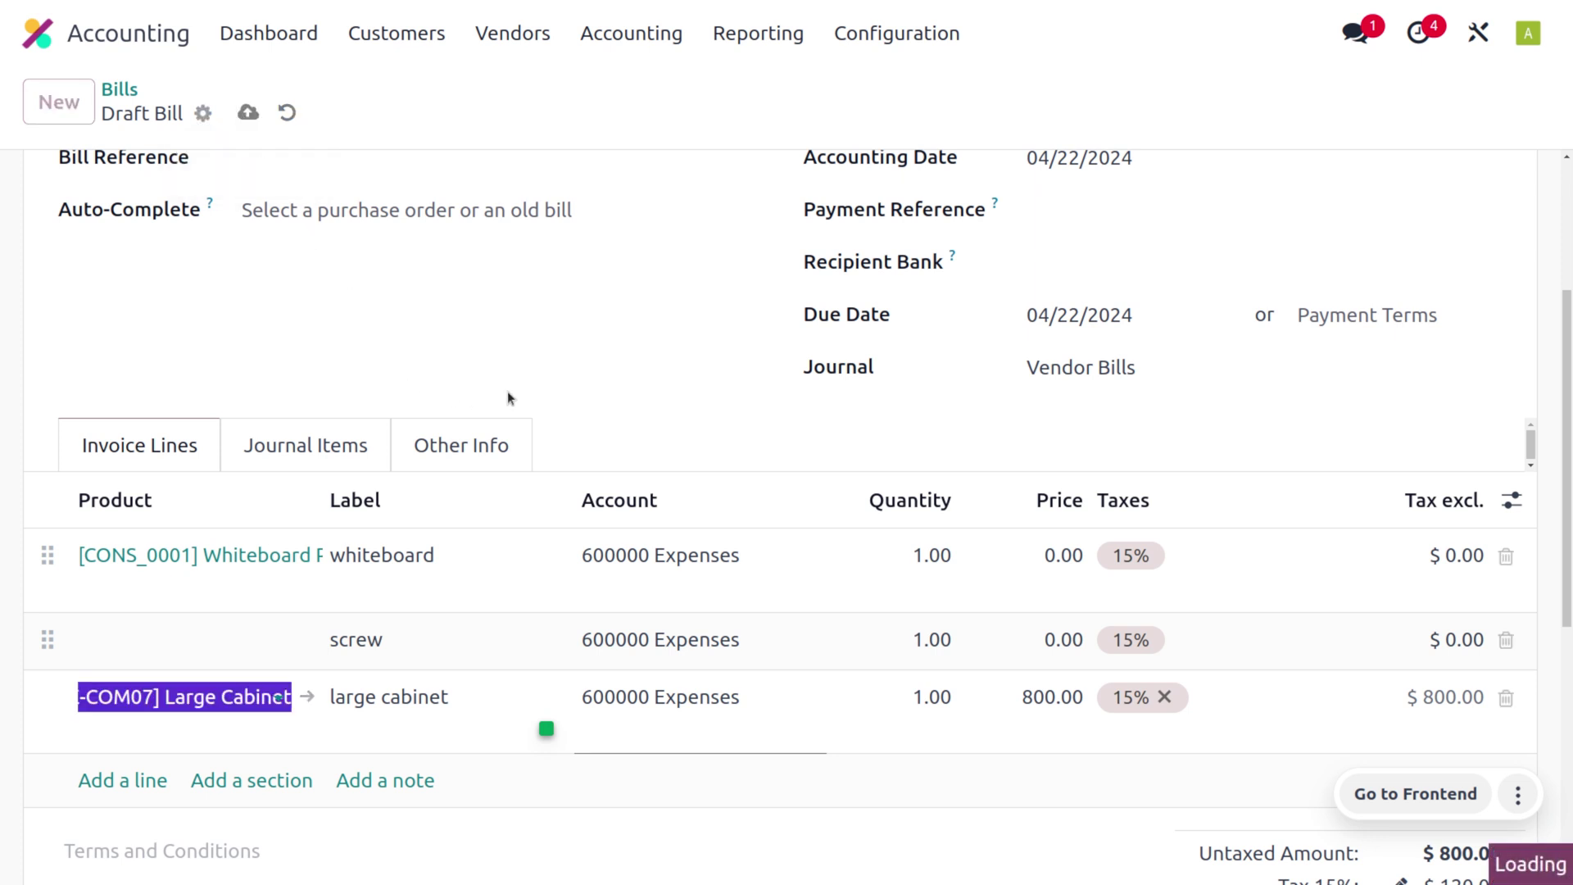
scroll(507, 391, "down", 2)
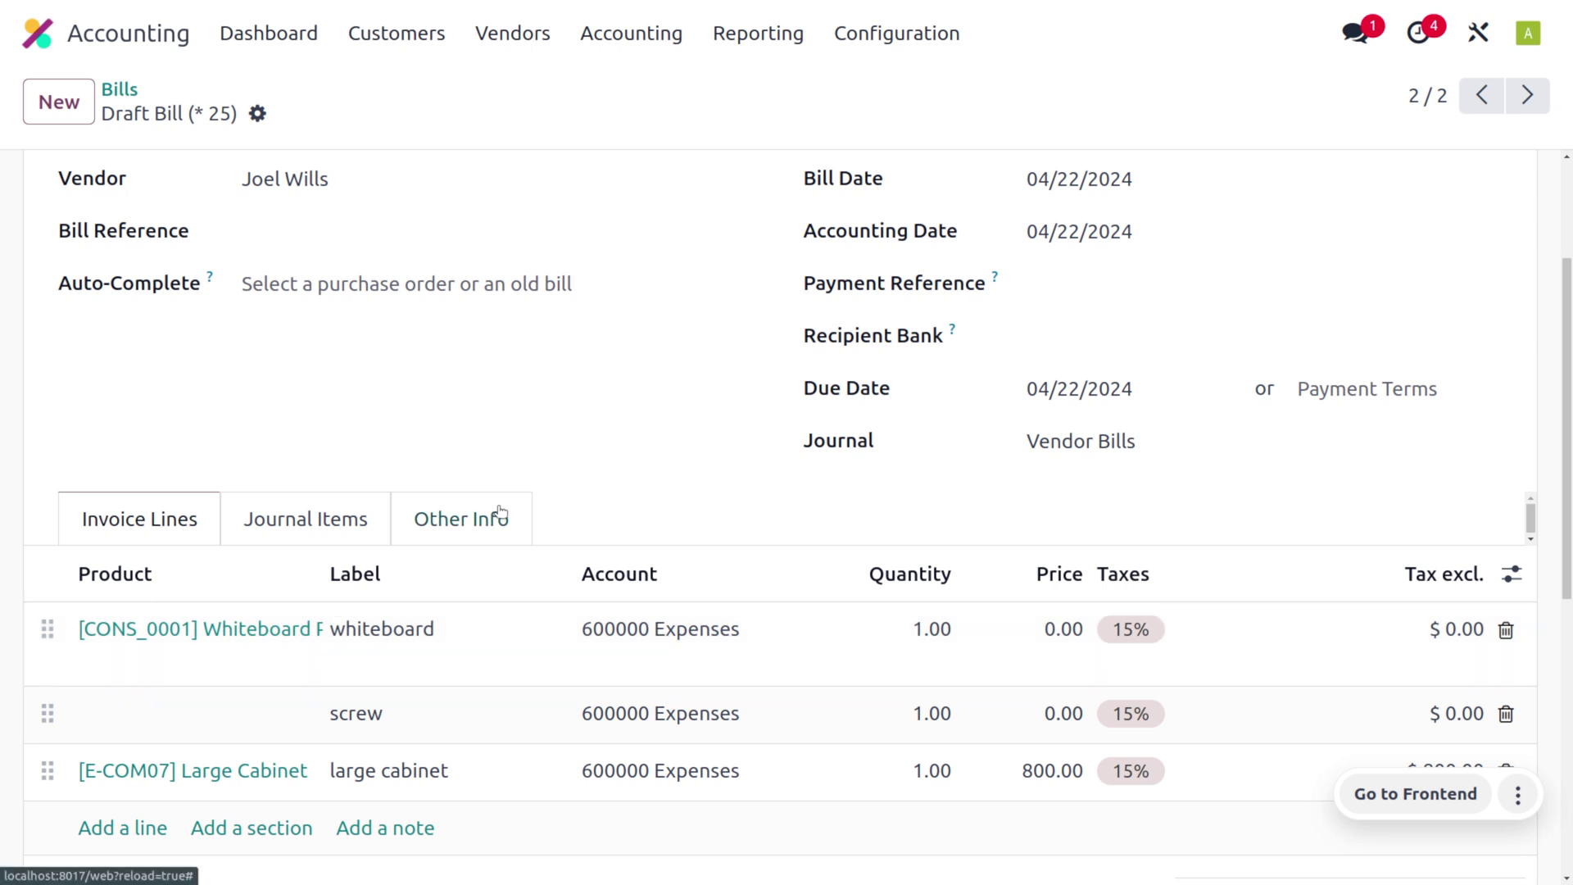
scroll(498, 507, "up", 3)
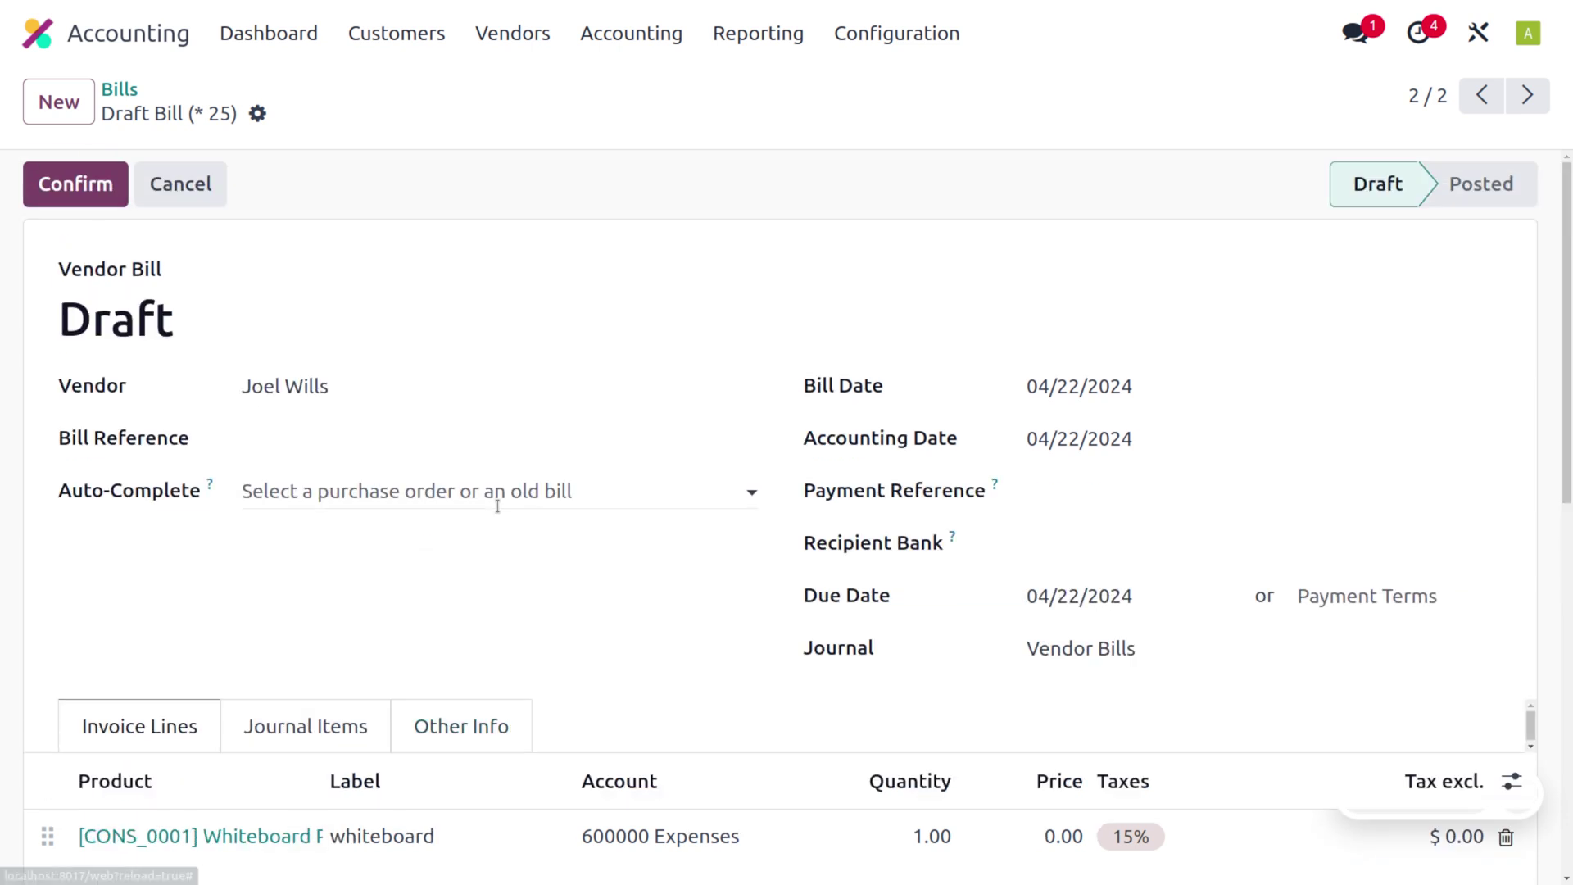
Uncheck Predict vendor bill product under Vendor Bills in Accounting settings and save
left_click(941, 37)
left_click(939, 88)
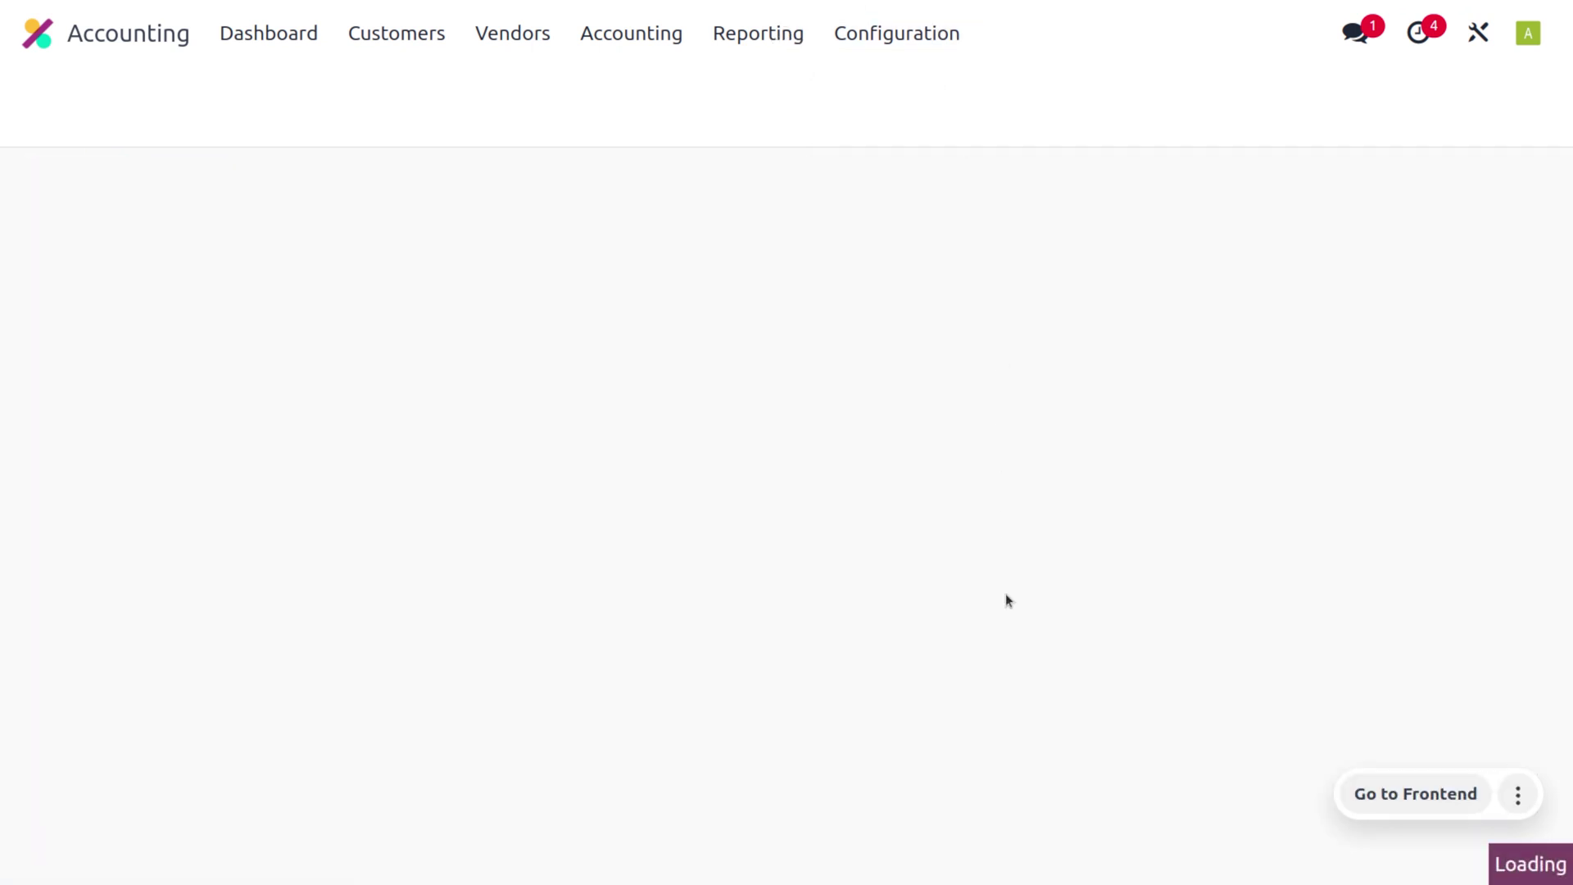
scroll(1029, 695, "down", 5)
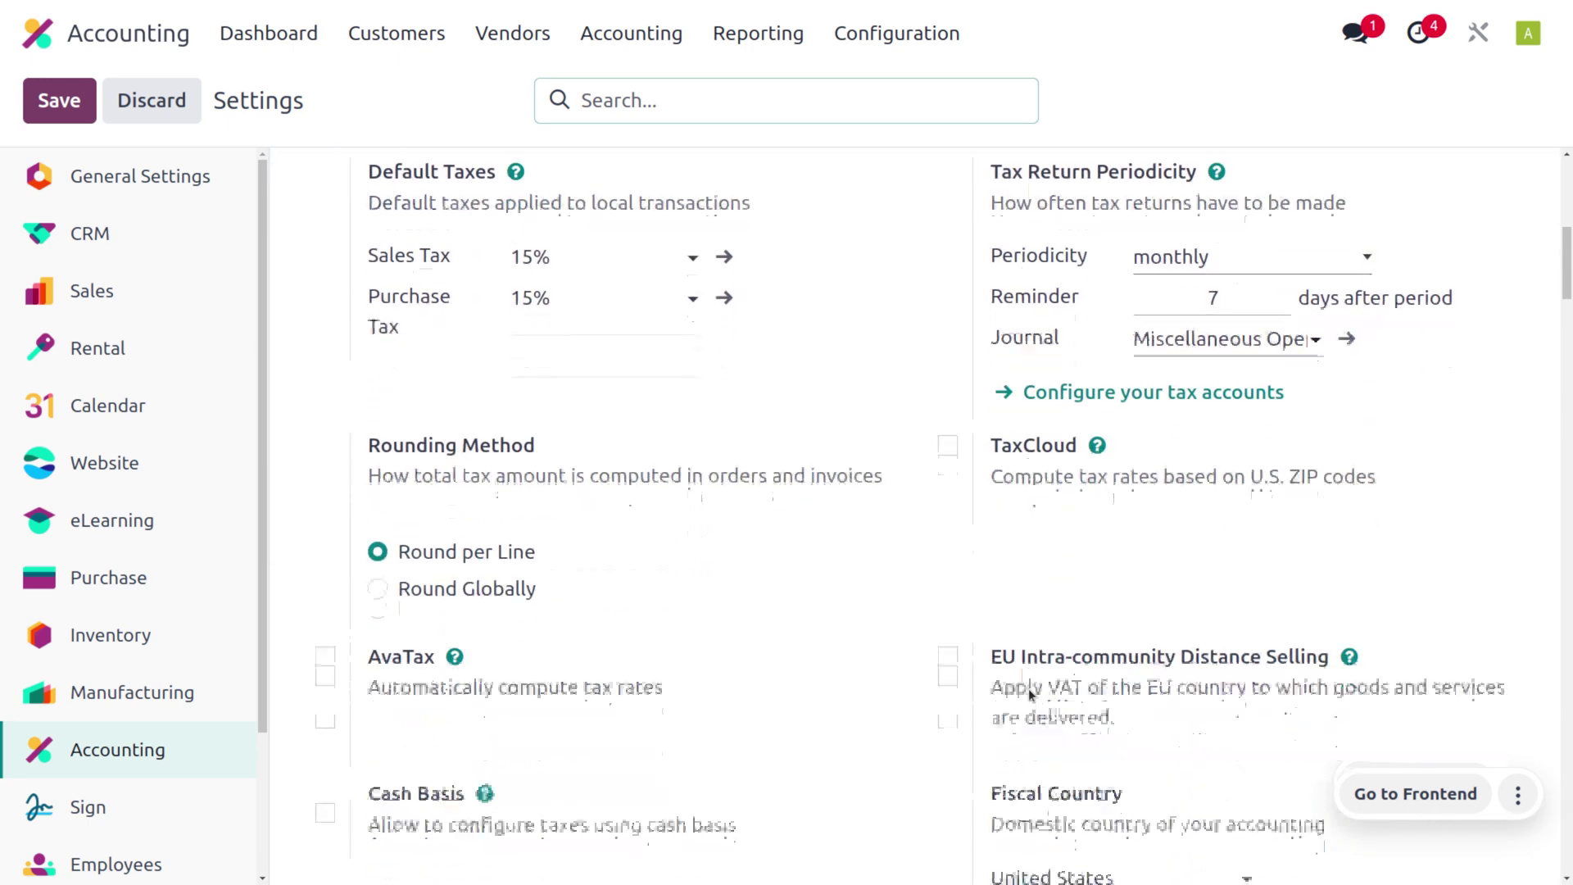
scroll(1028, 694, "down", 4)
scroll(1030, 697, "down", 4)
scroll(1031, 695, "down", 3)
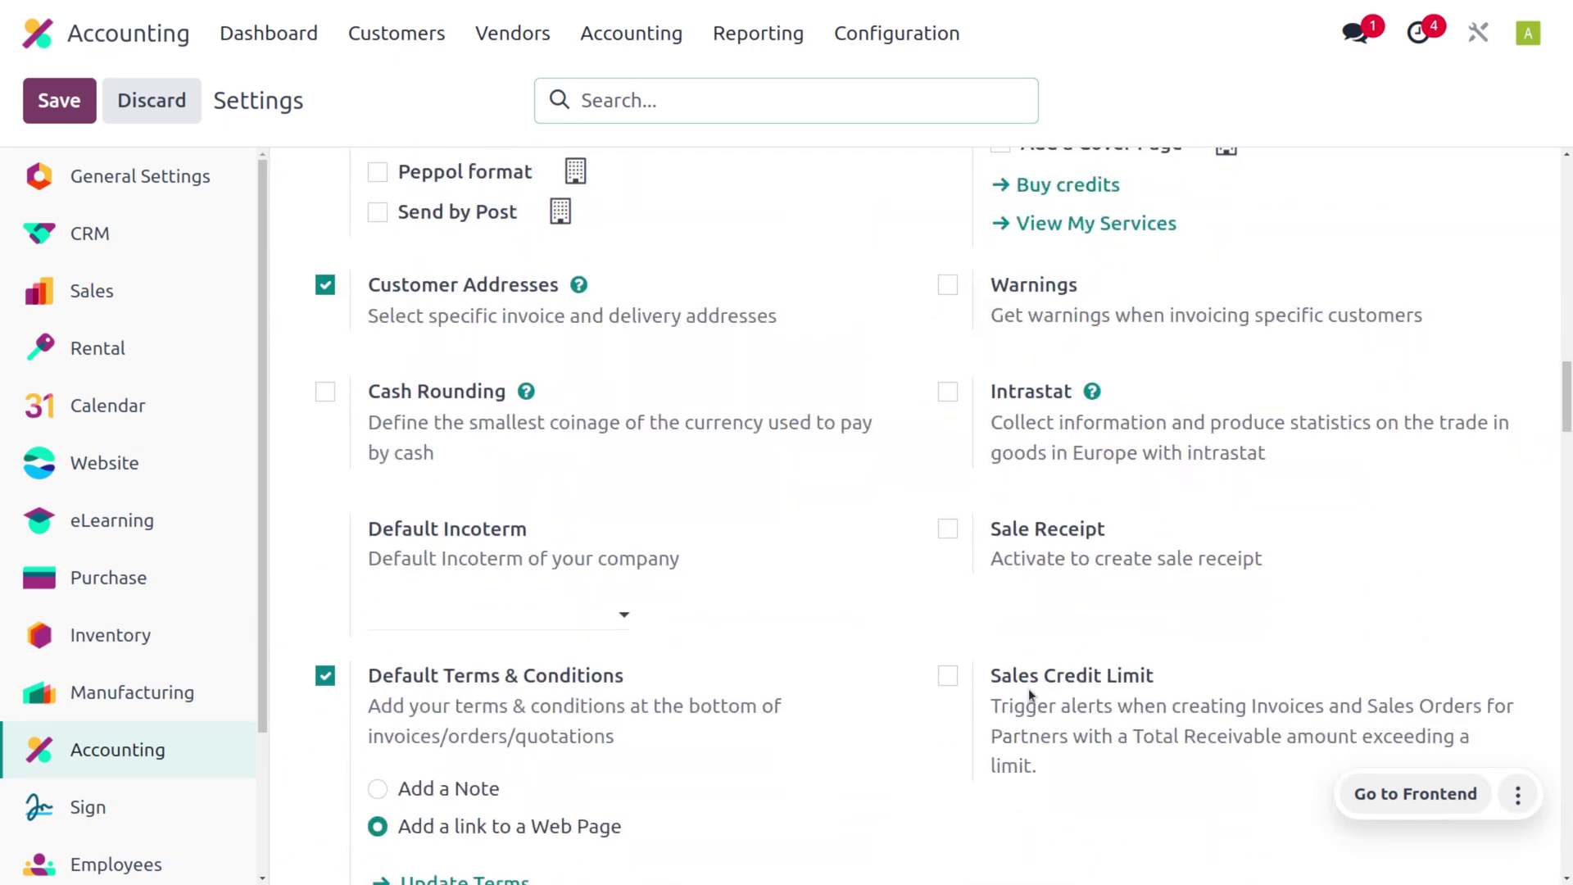
scroll(1029, 695, "down", 2)
scroll(1029, 695, "down", 4)
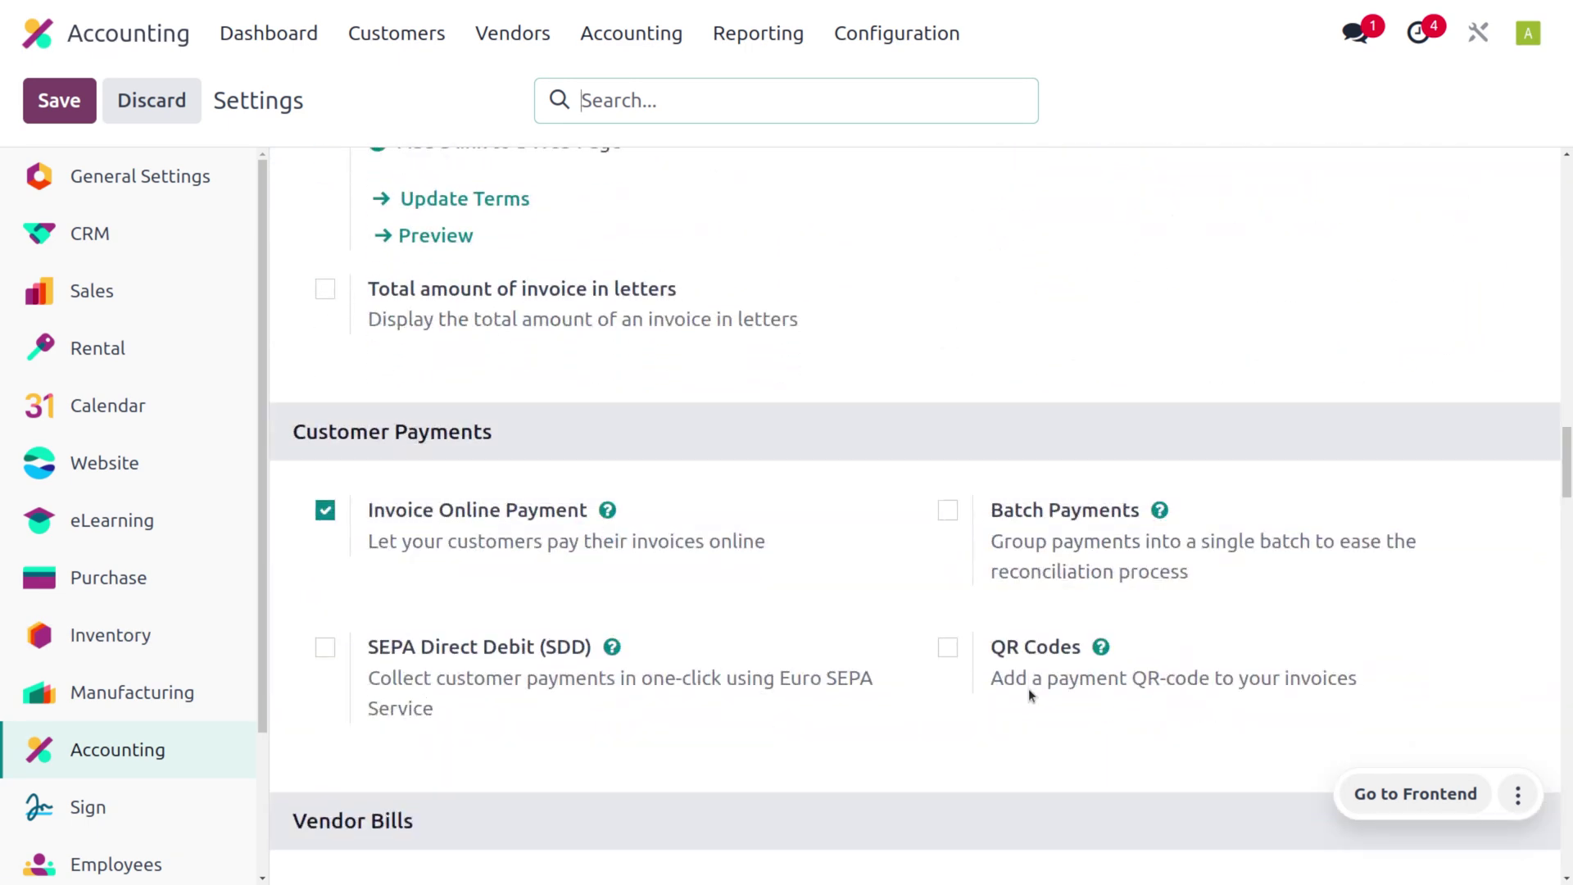
scroll(1031, 696, "down", 2)
scroll(1030, 695, "down", 1)
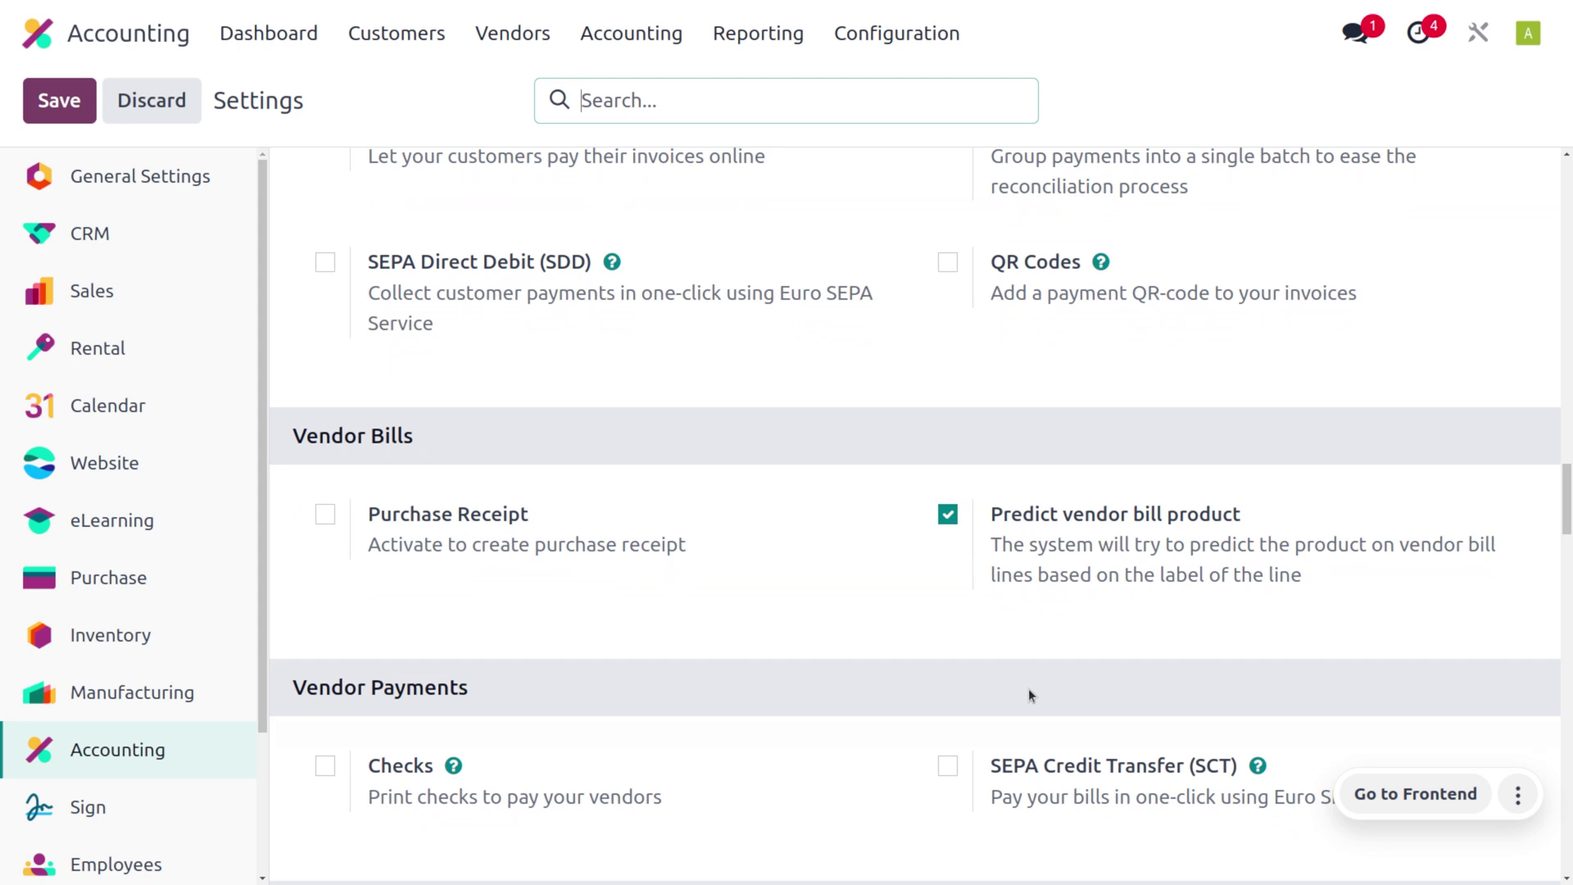
left_click(948, 514)
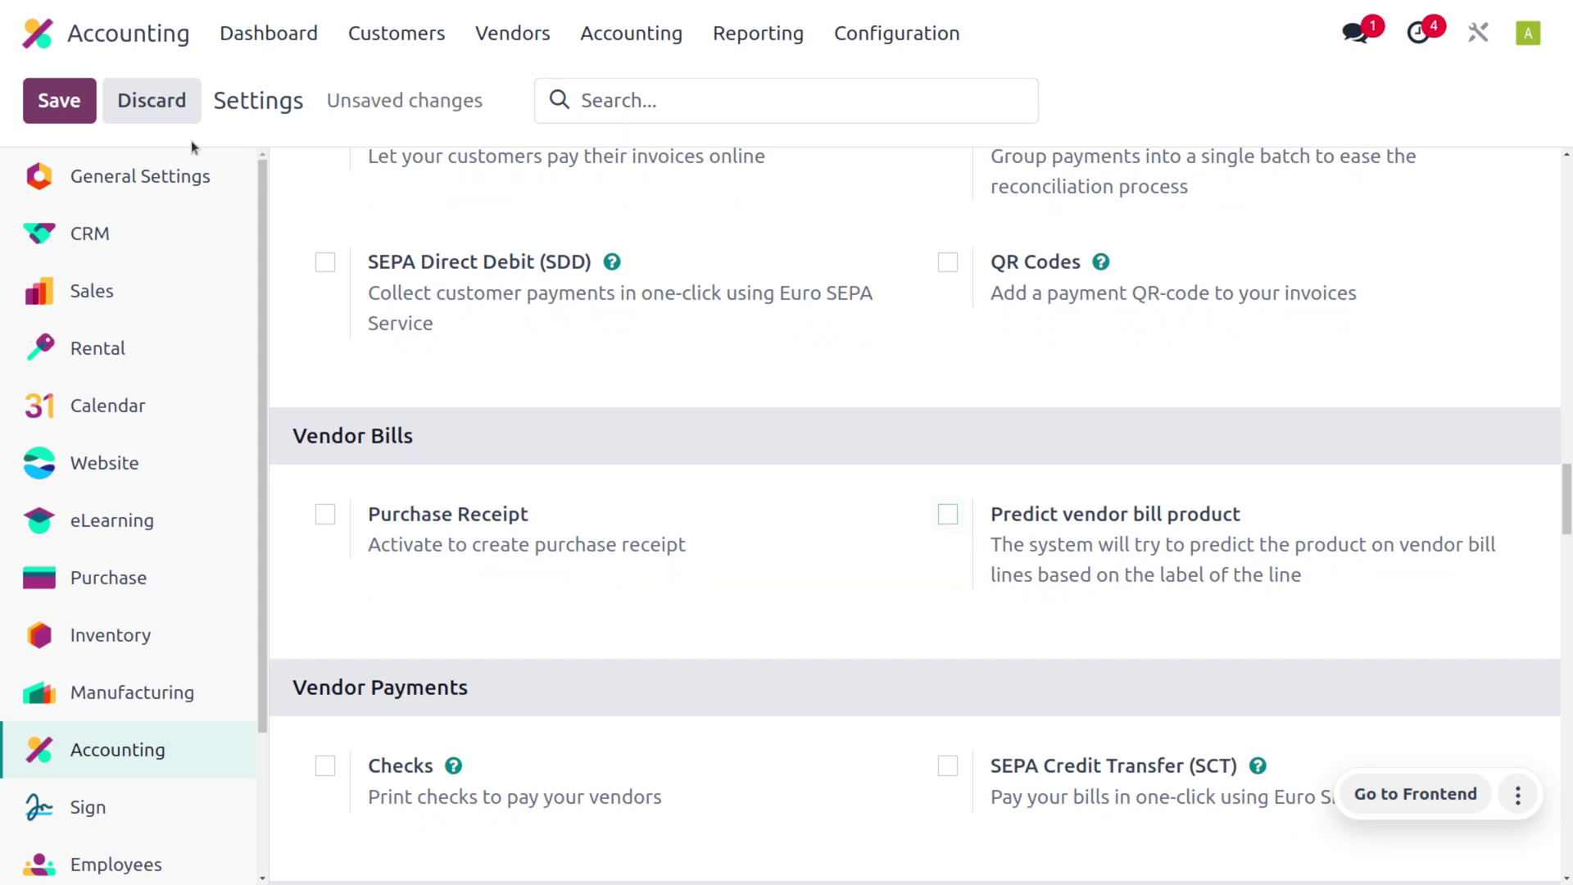
left_click(64, 113)
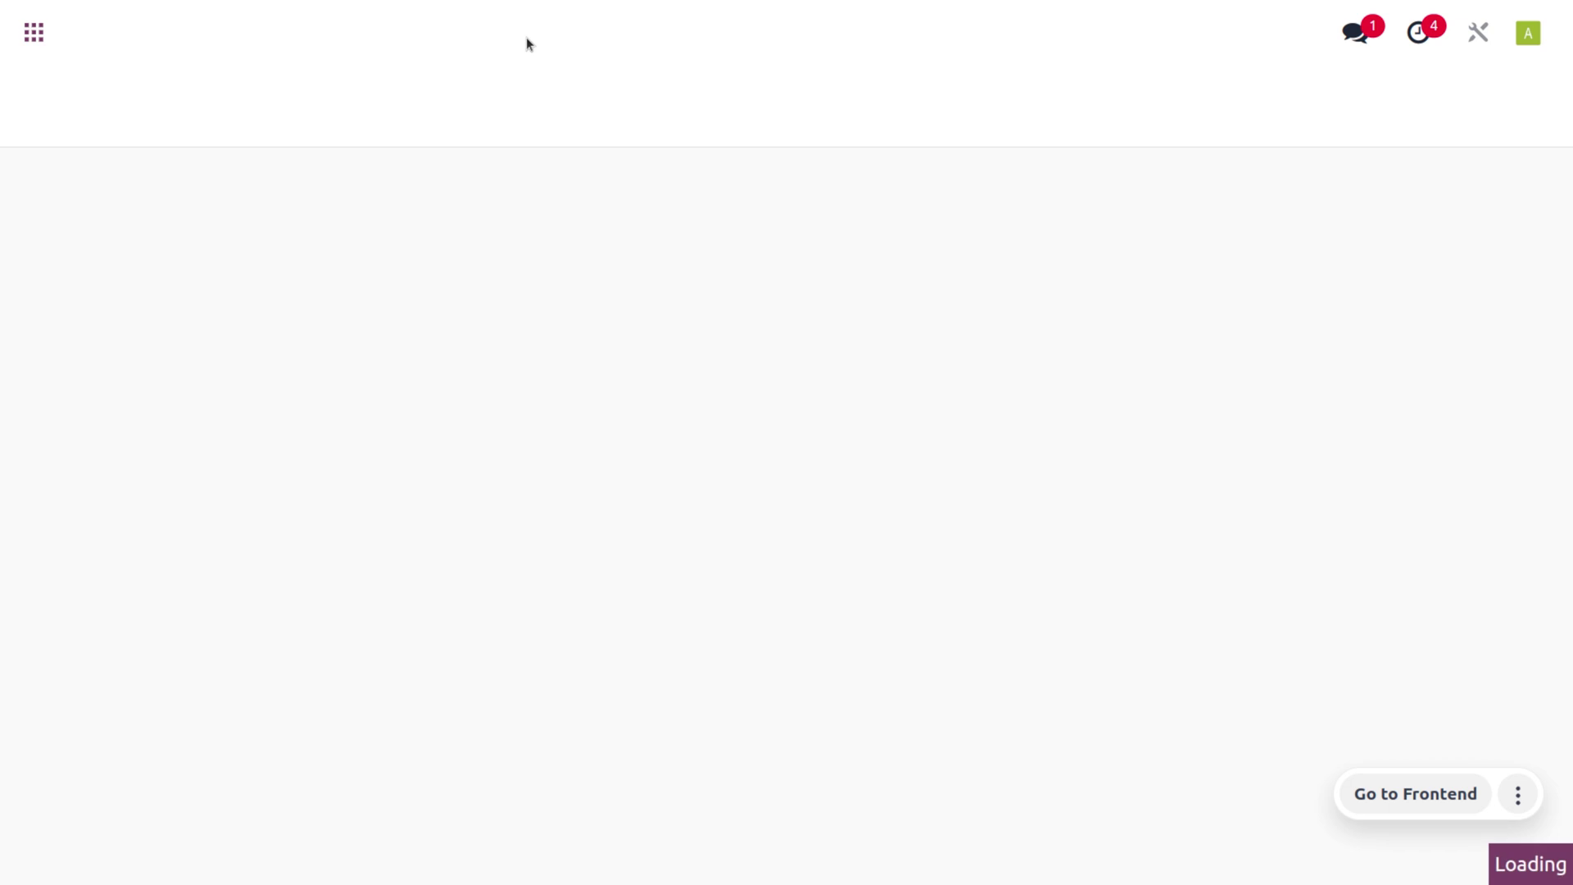
Go to Vendors > Bills to list the nine vendor bills
left_click(527, 37)
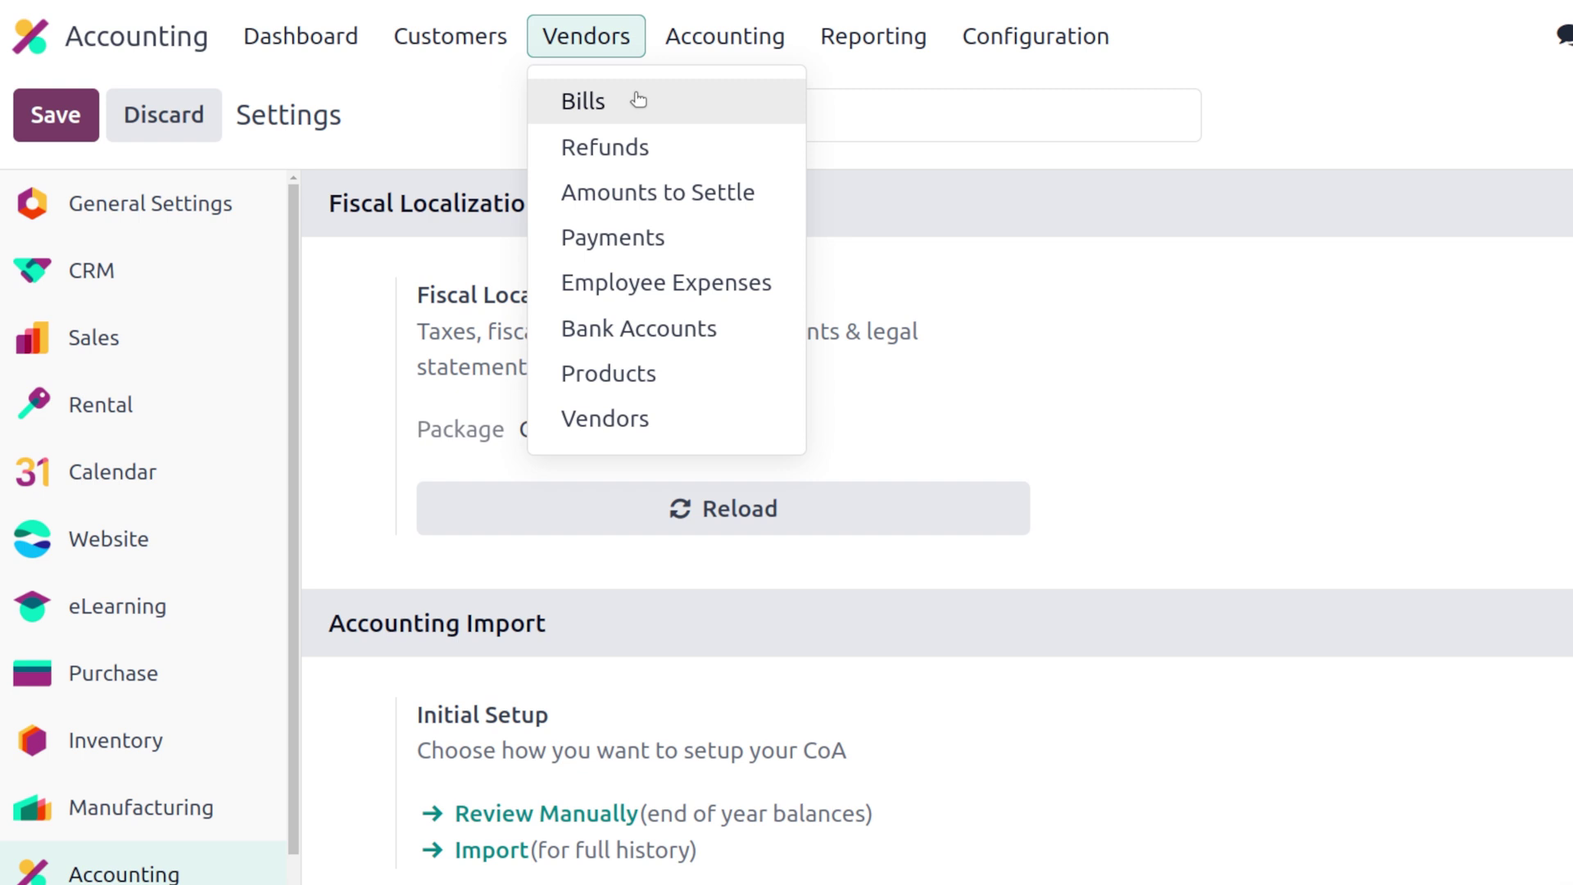
left_click(637, 99)
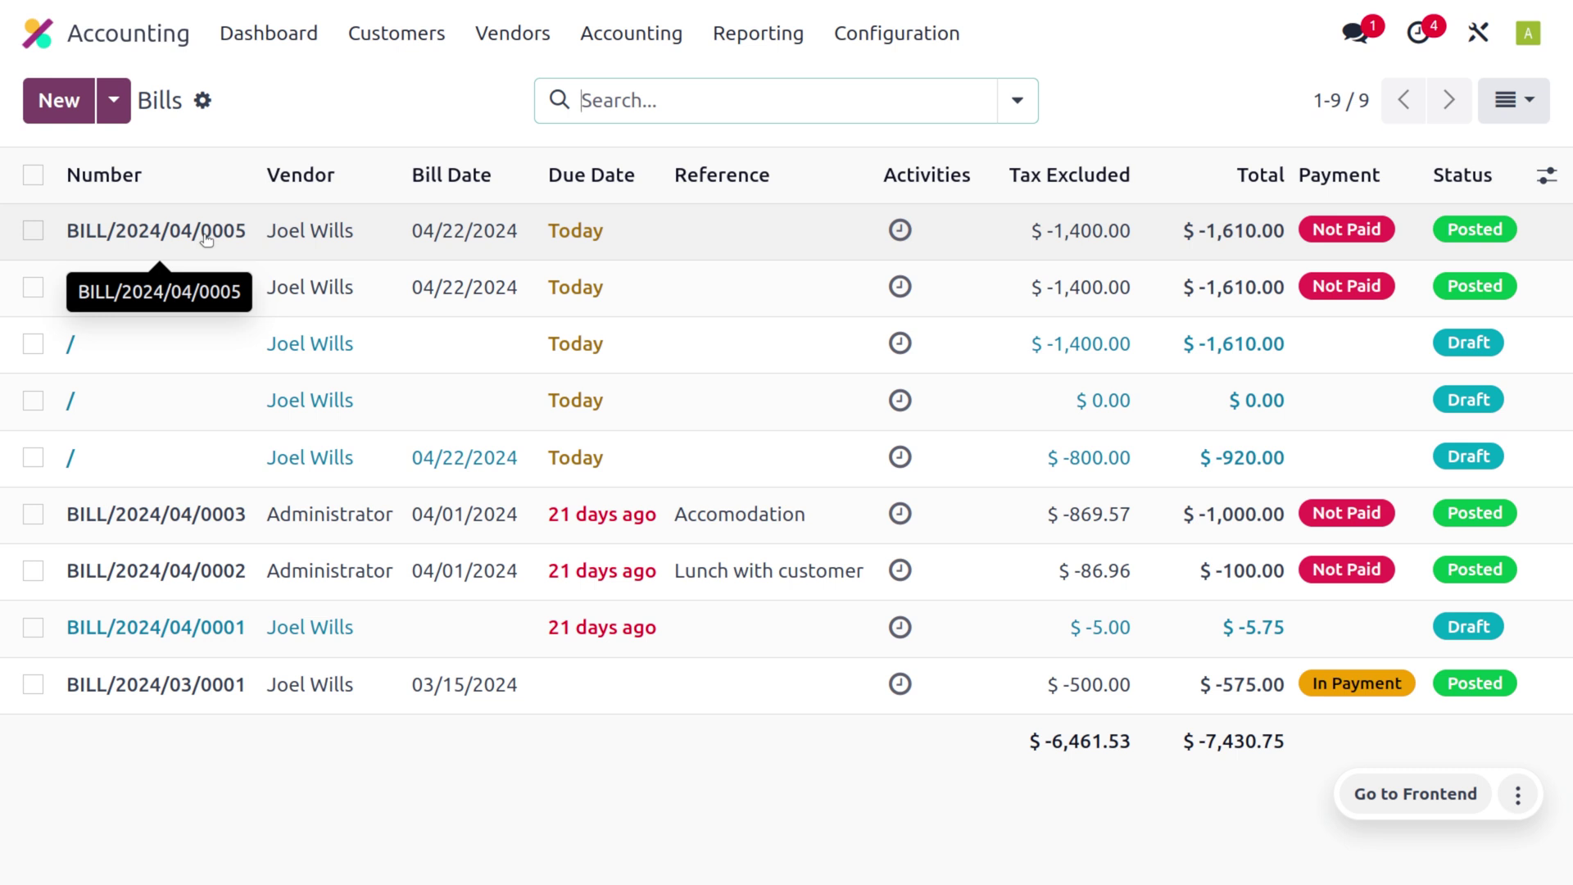
left_click(57, 99)
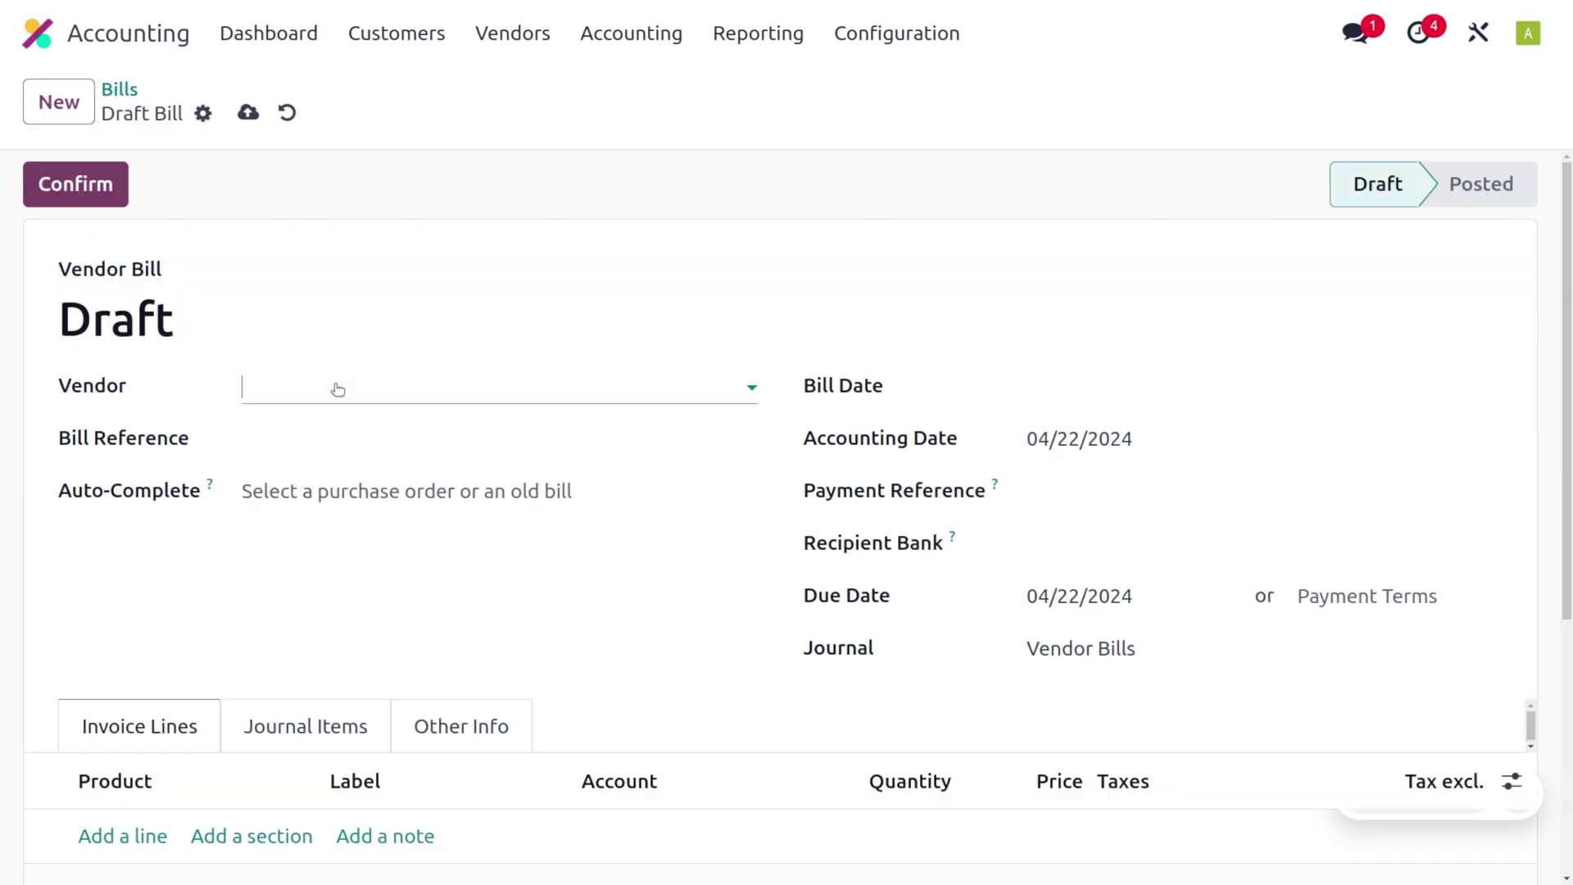
left_click(259, 389)
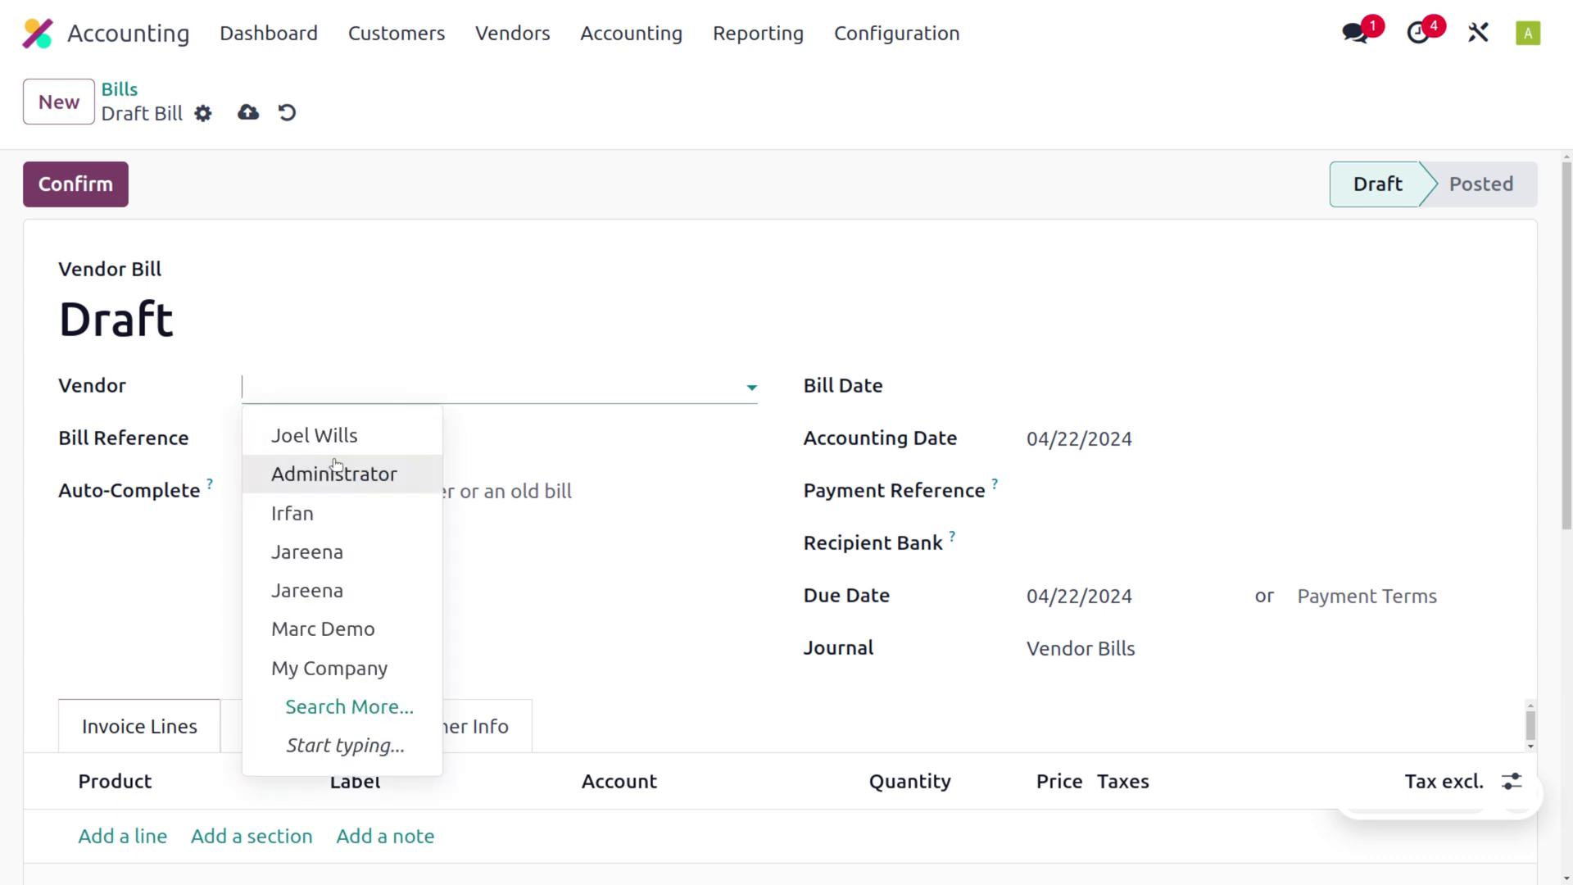
left_click(352, 435)
scroll(530, 570, "down", 3)
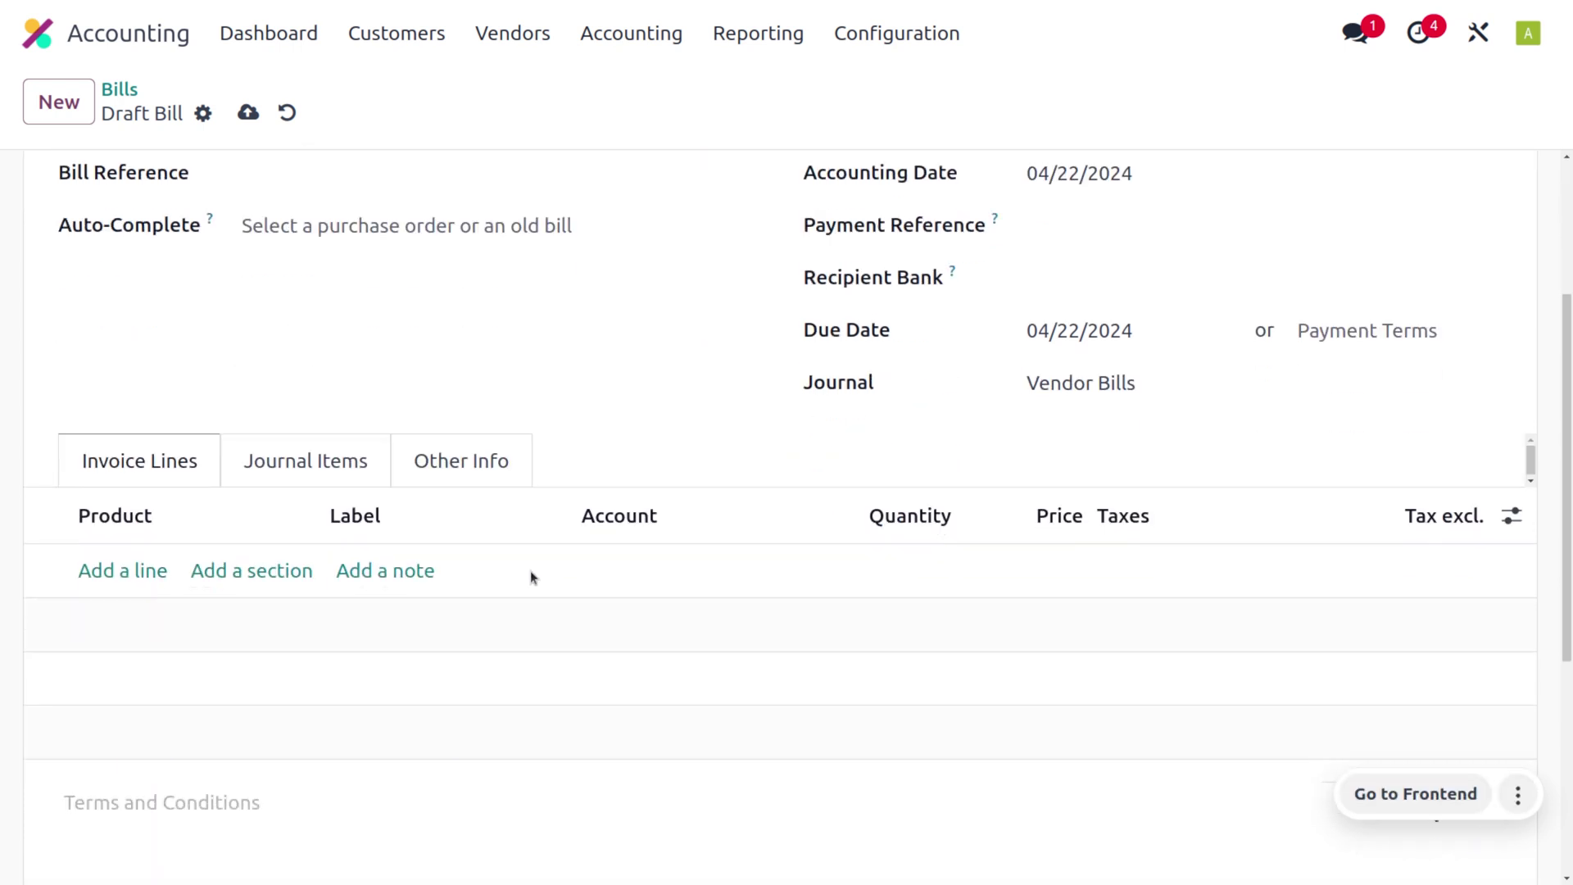
scroll(530, 576, "up", 2)
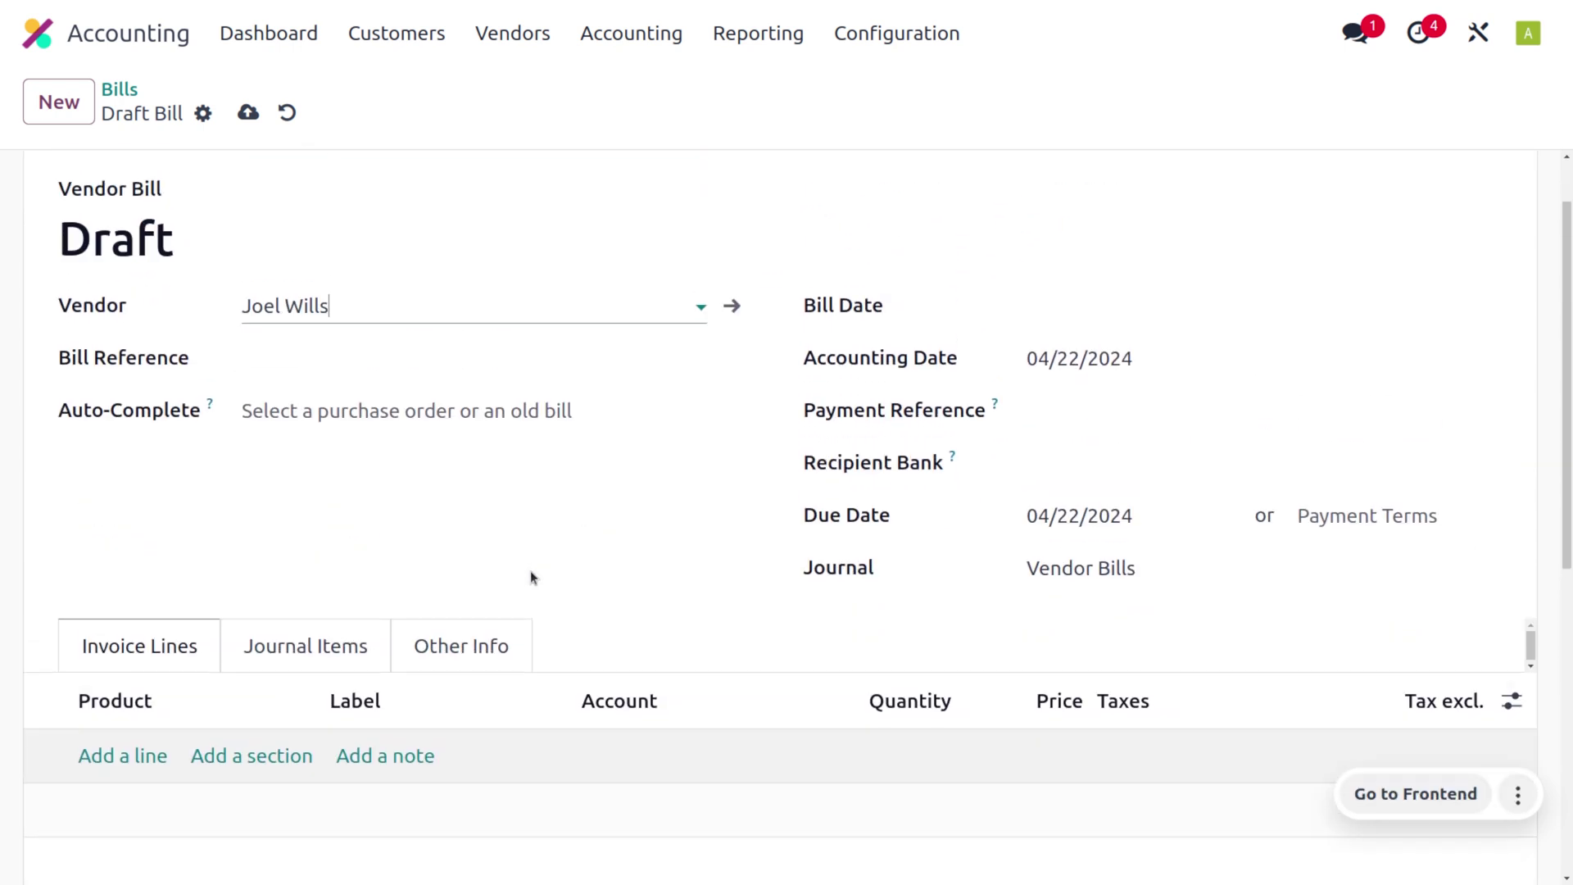
left_click(124, 775)
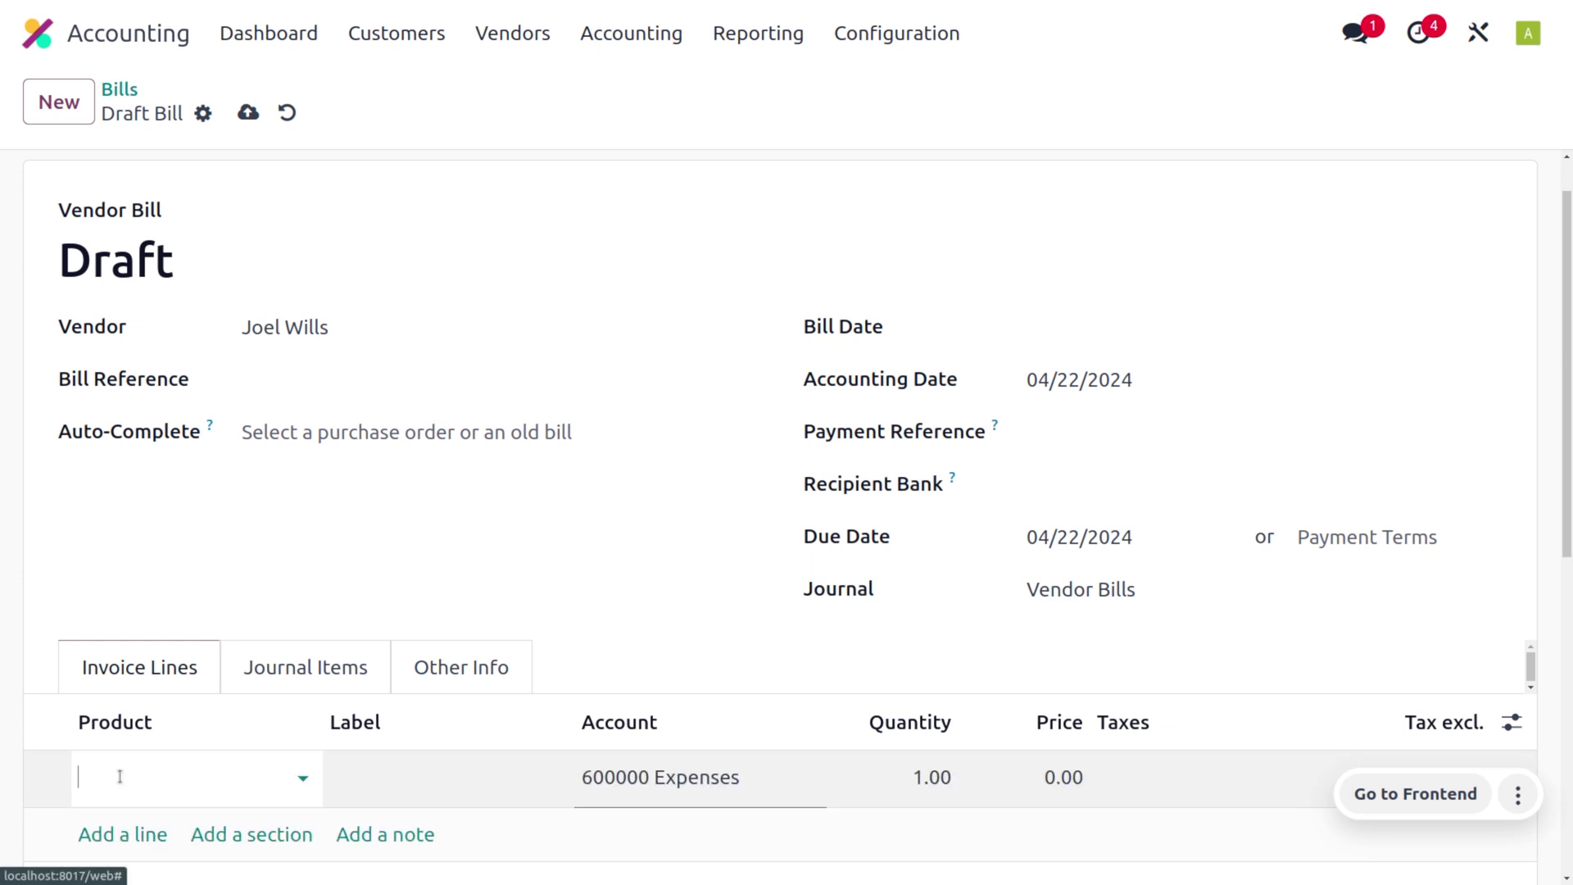
left_click(119, 776)
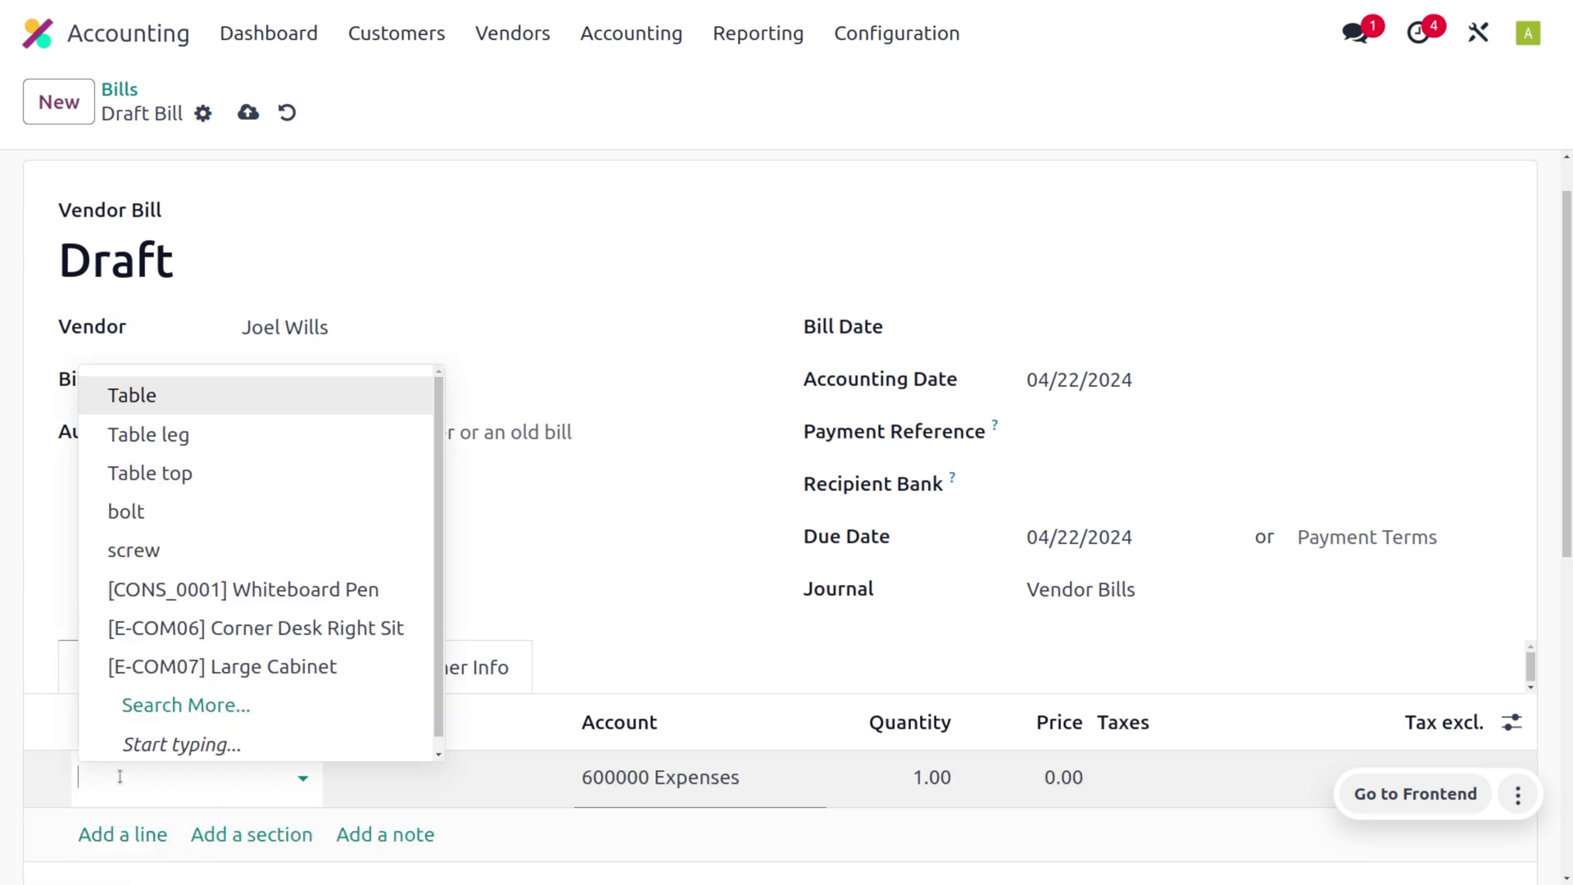
left_click(364, 805)
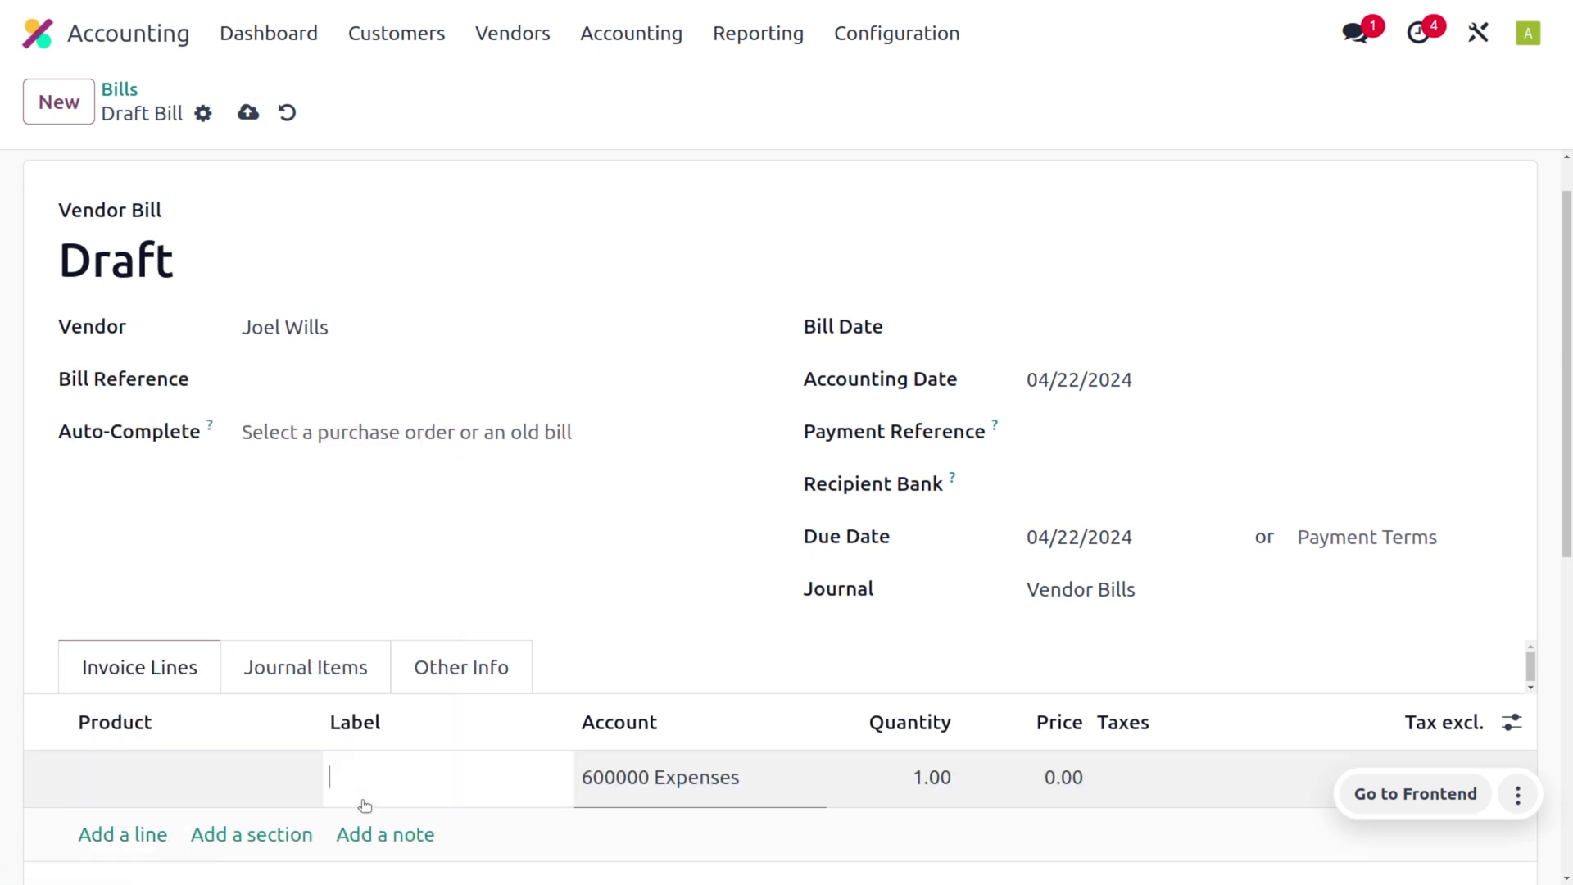
type("white")
type("board")
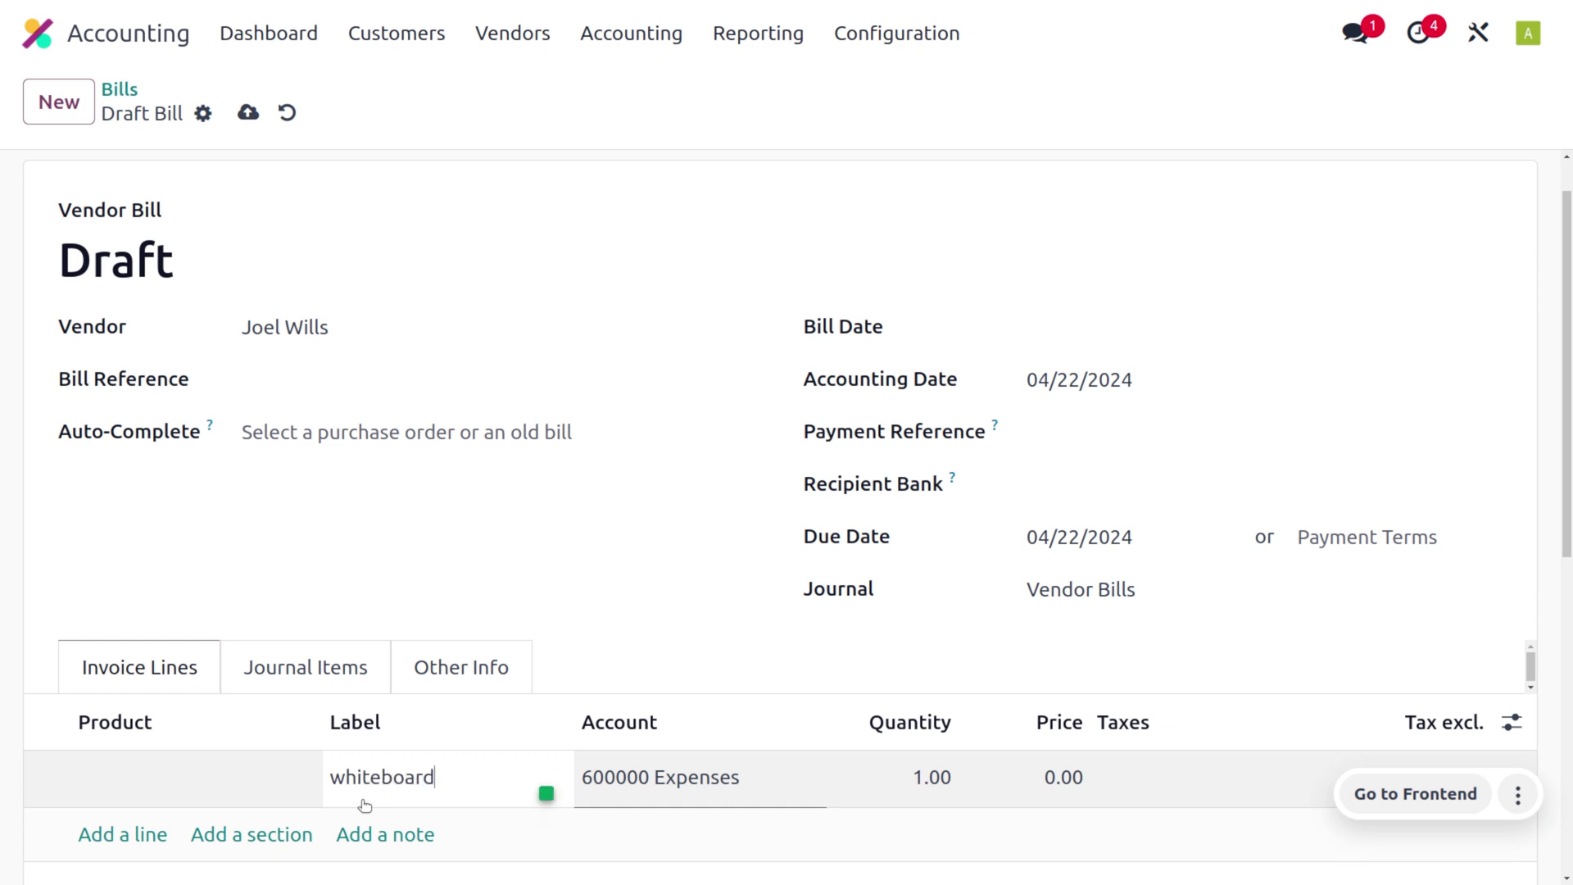
key("Return")
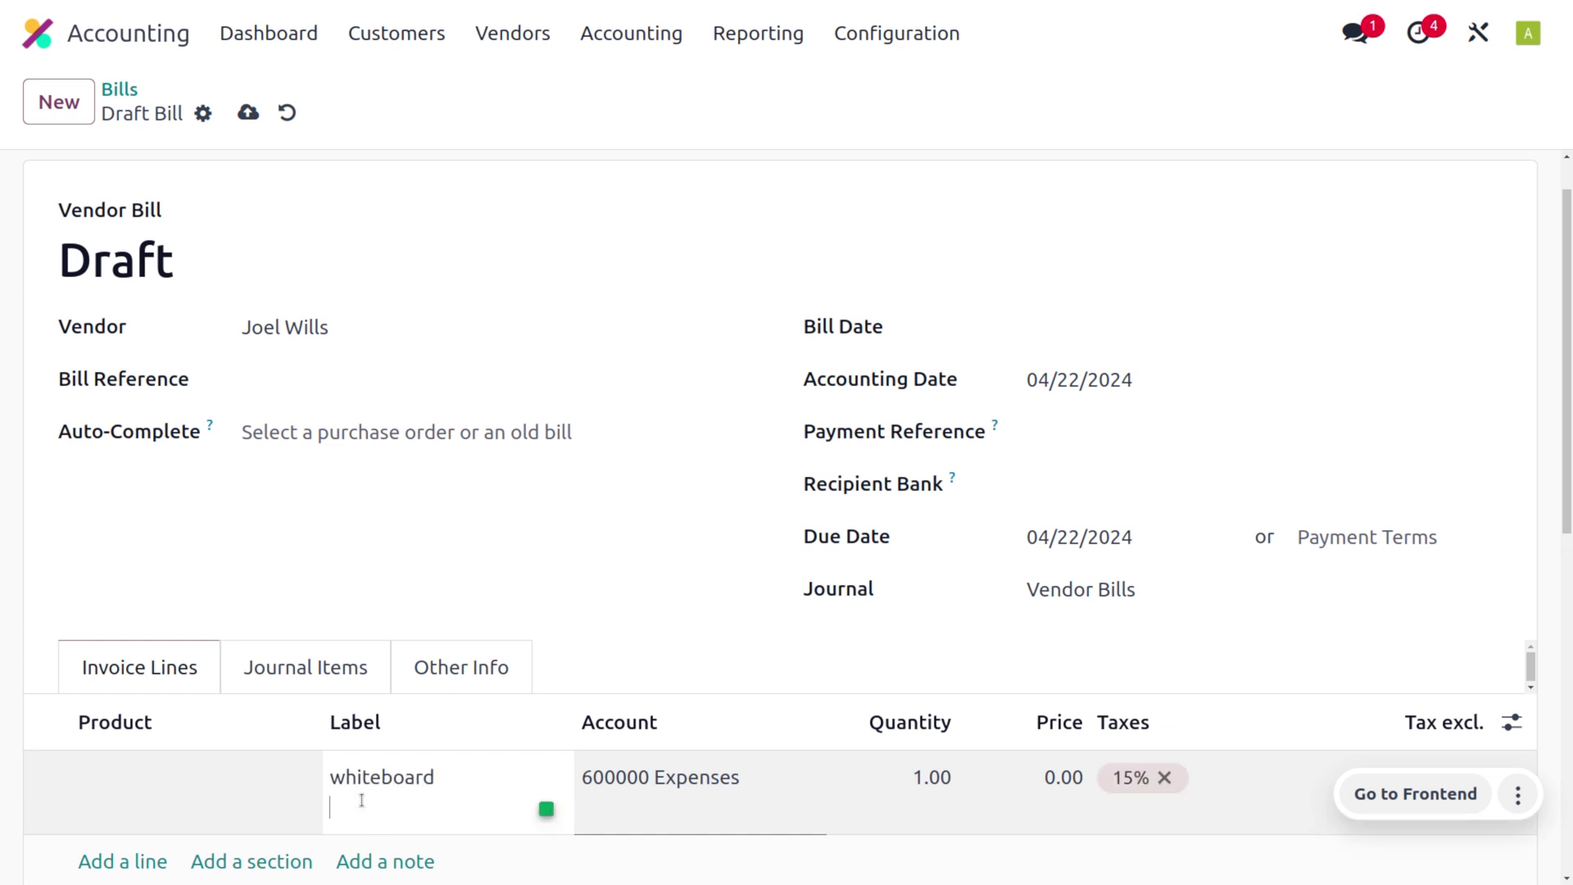